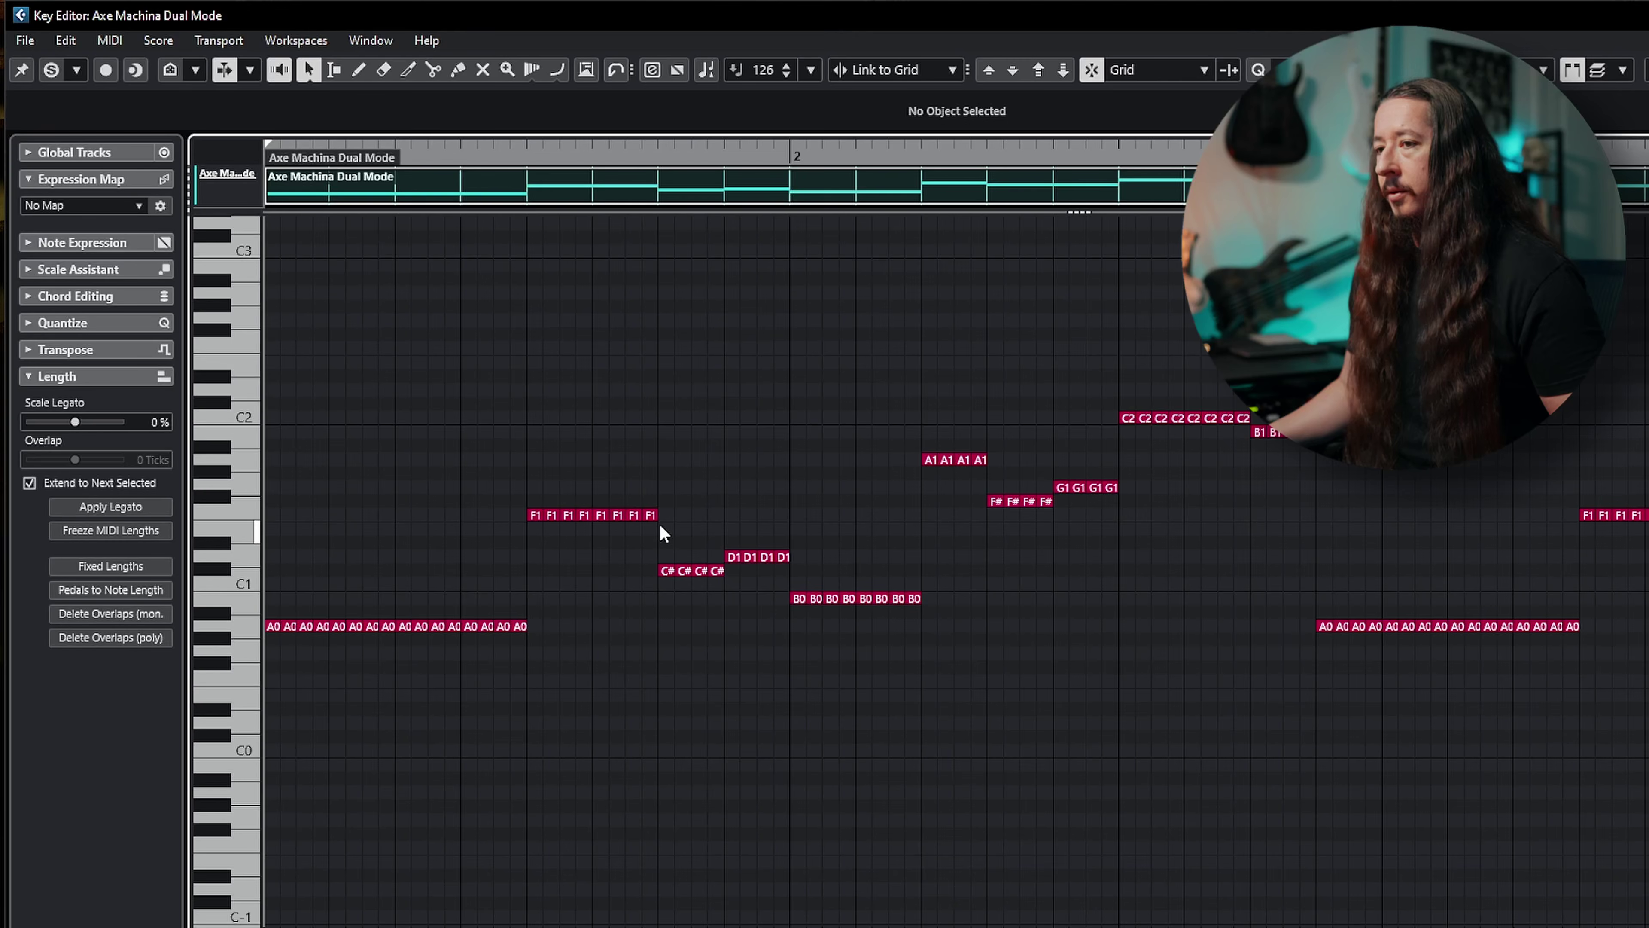
Play the Axe Machina Dual Mode part from its start and follow the opening riff in the key editor.
key(space)
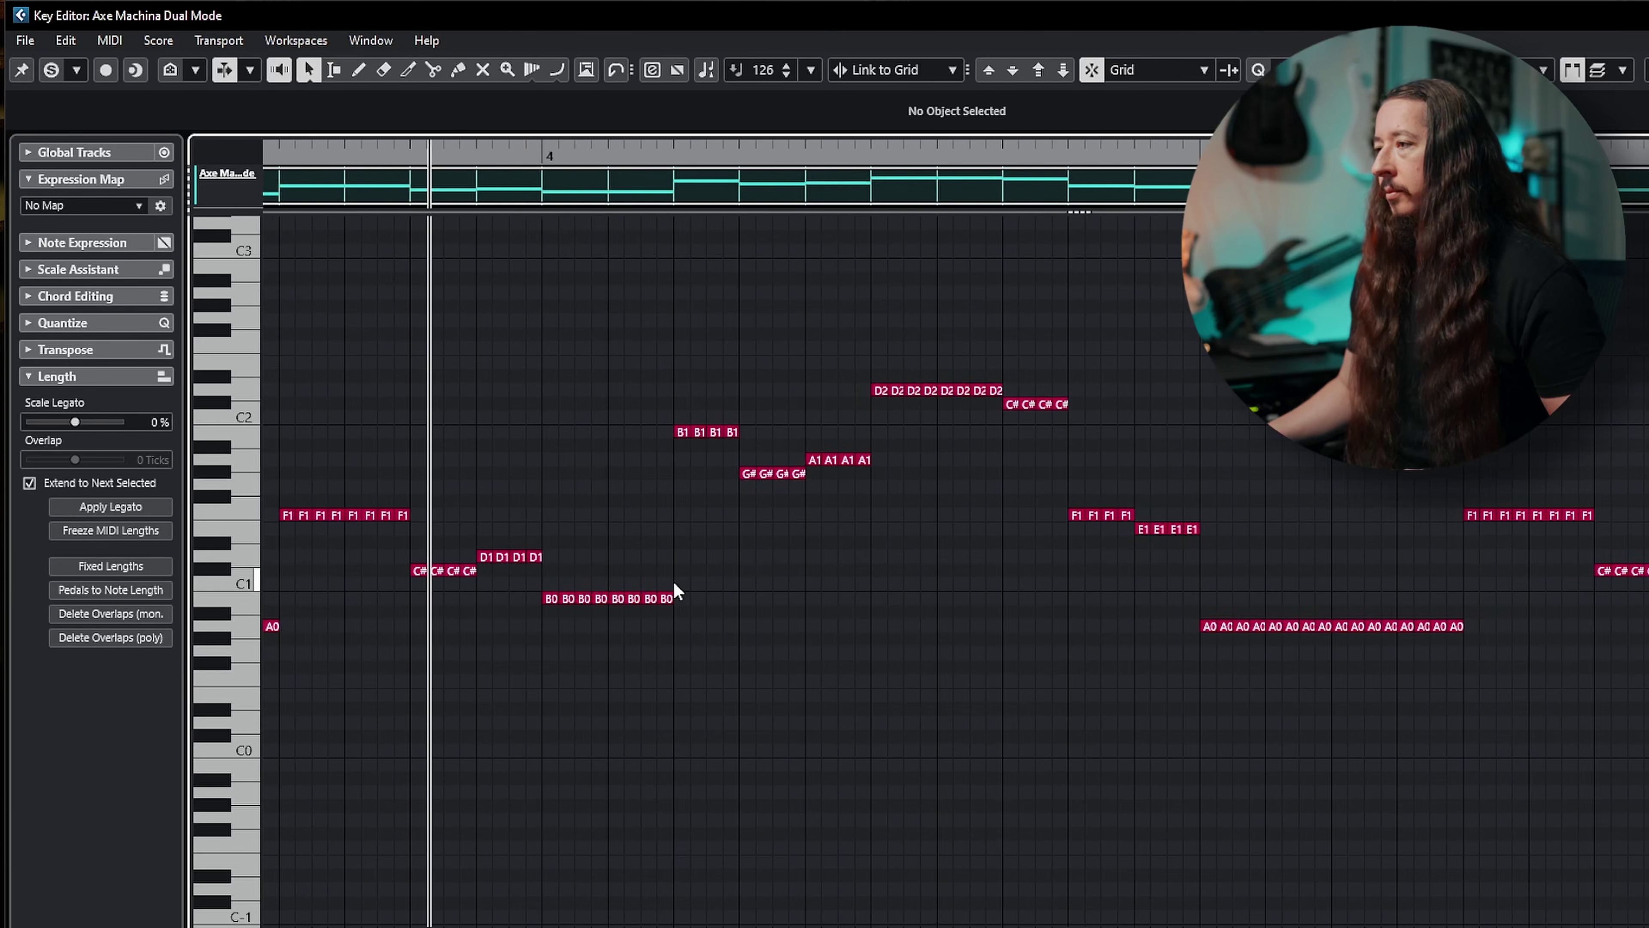
key(g)
key(g)
key(g)
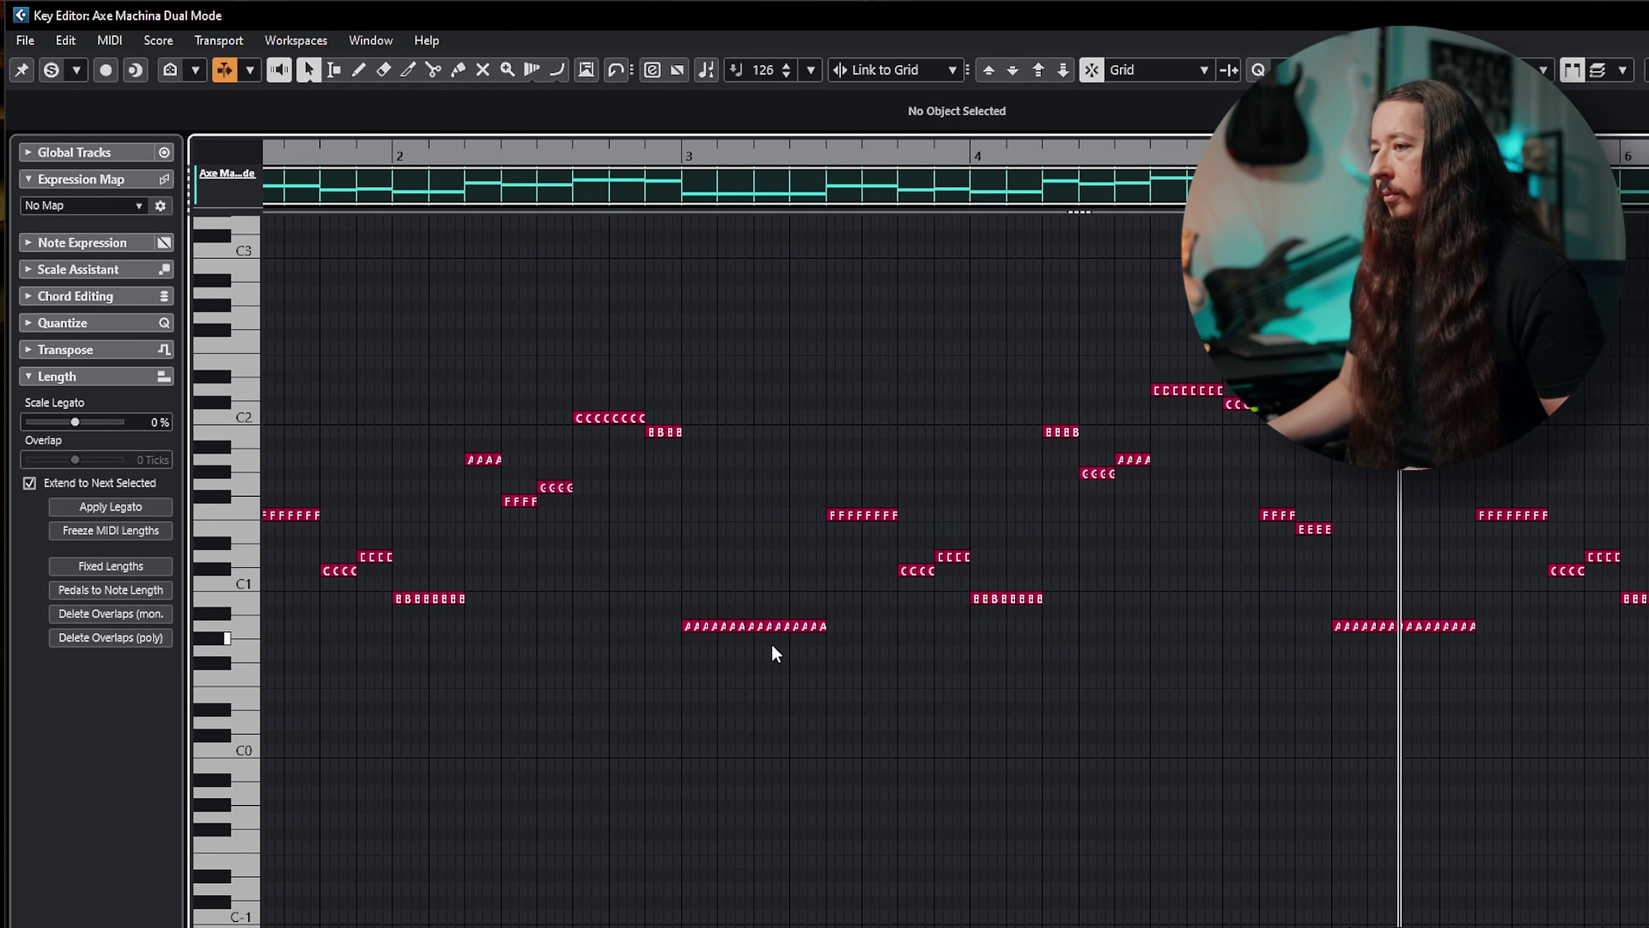
key(g)
key(g)
key(g)
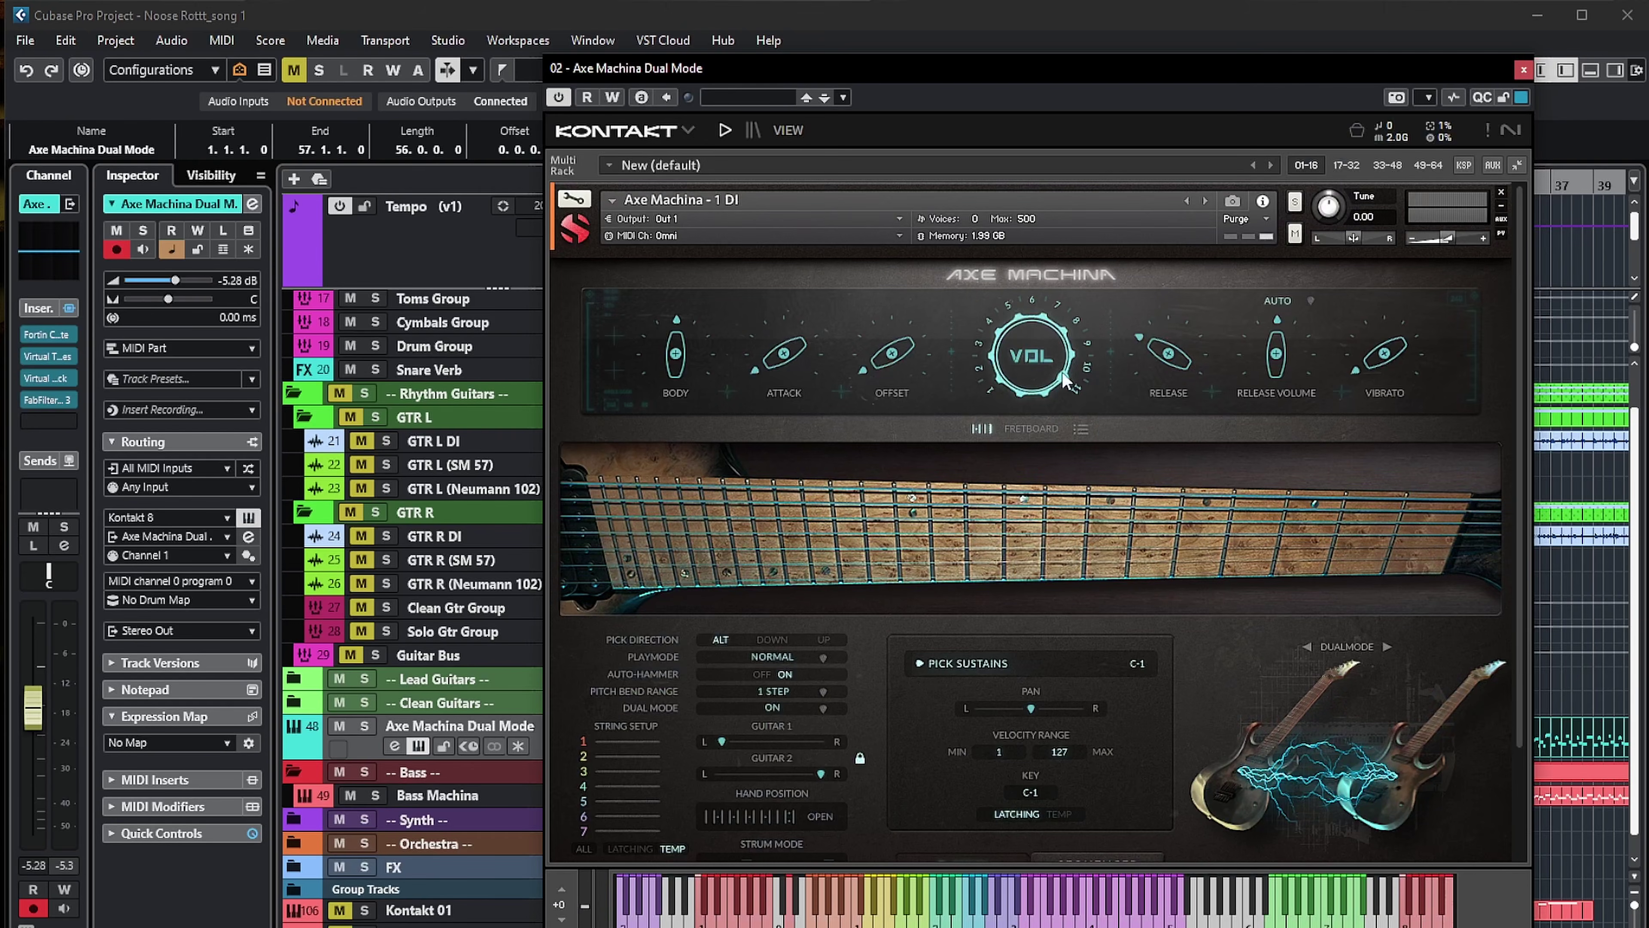
Show the articulation list of the Axe Machina instrument in Kontakt, and return to the key editor with the instrument closed.
click(1042, 433)
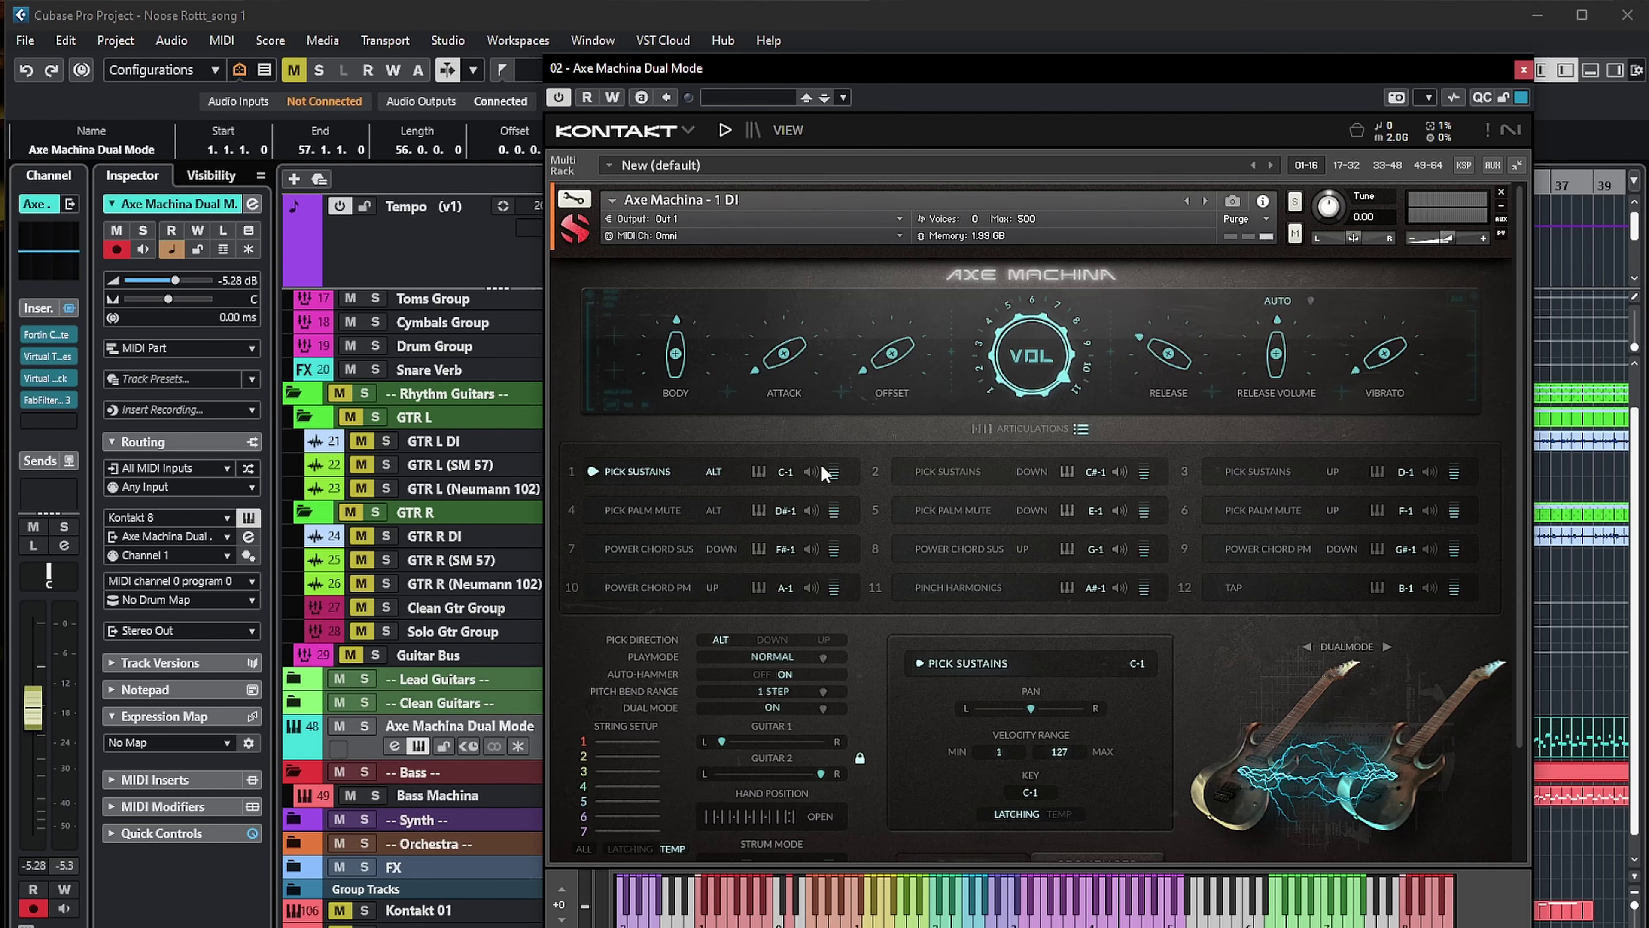
key(Return)
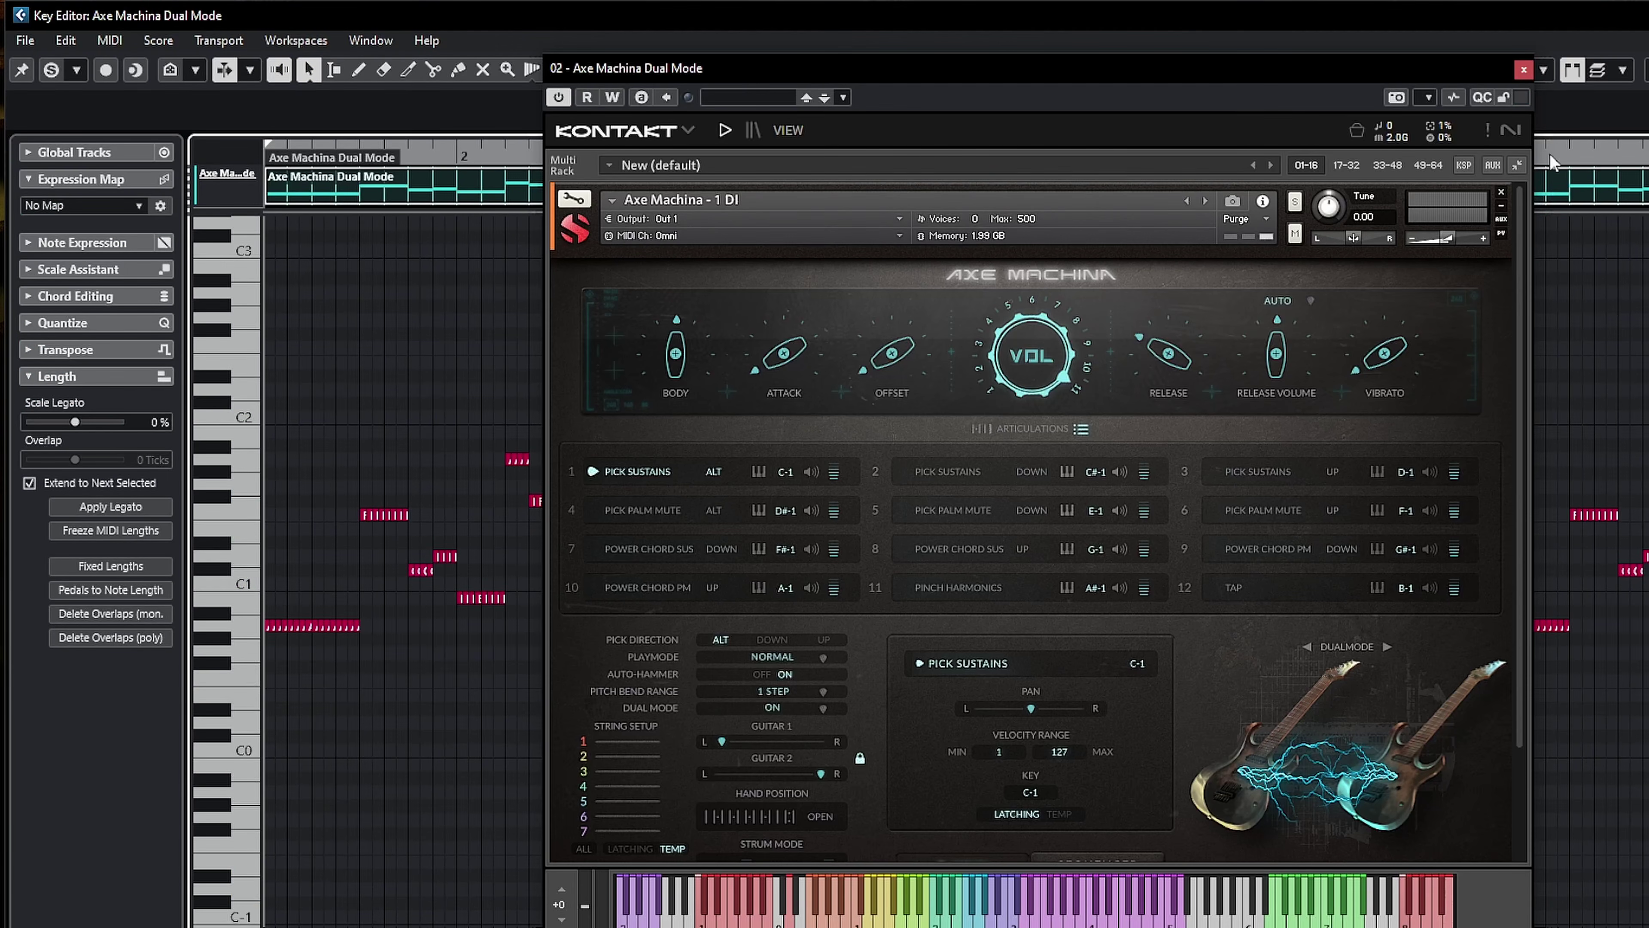
click(1524, 70)
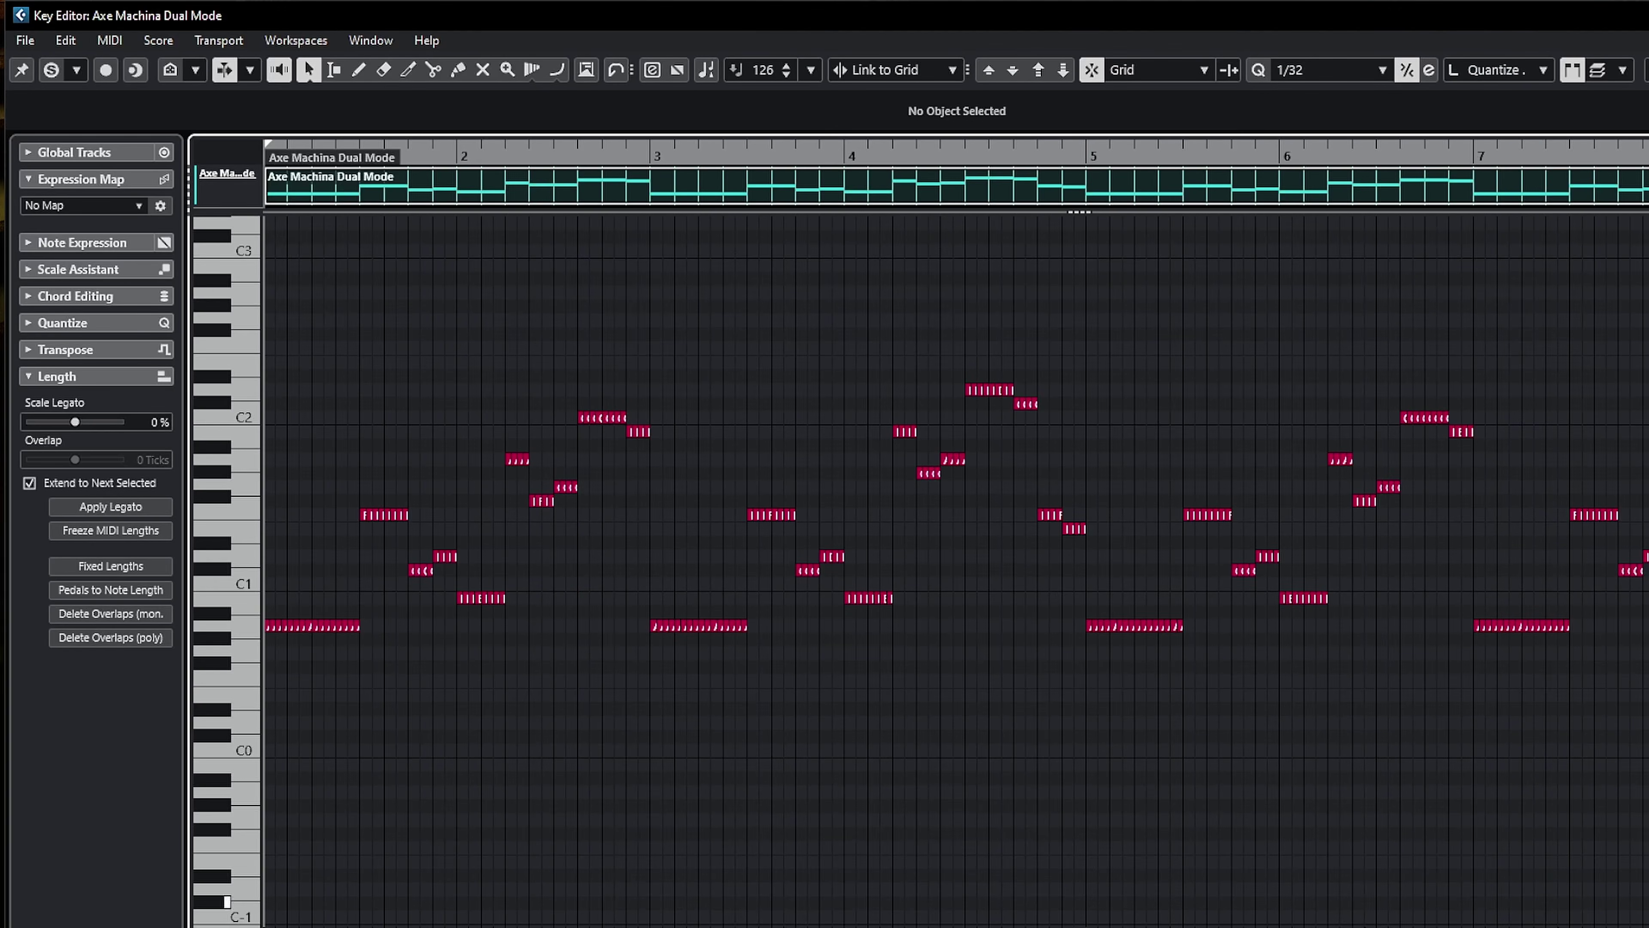
Add an Articulations/Dynamics lane below the notes and assign the Axe Machina K8 expression map.
click(227, 925)
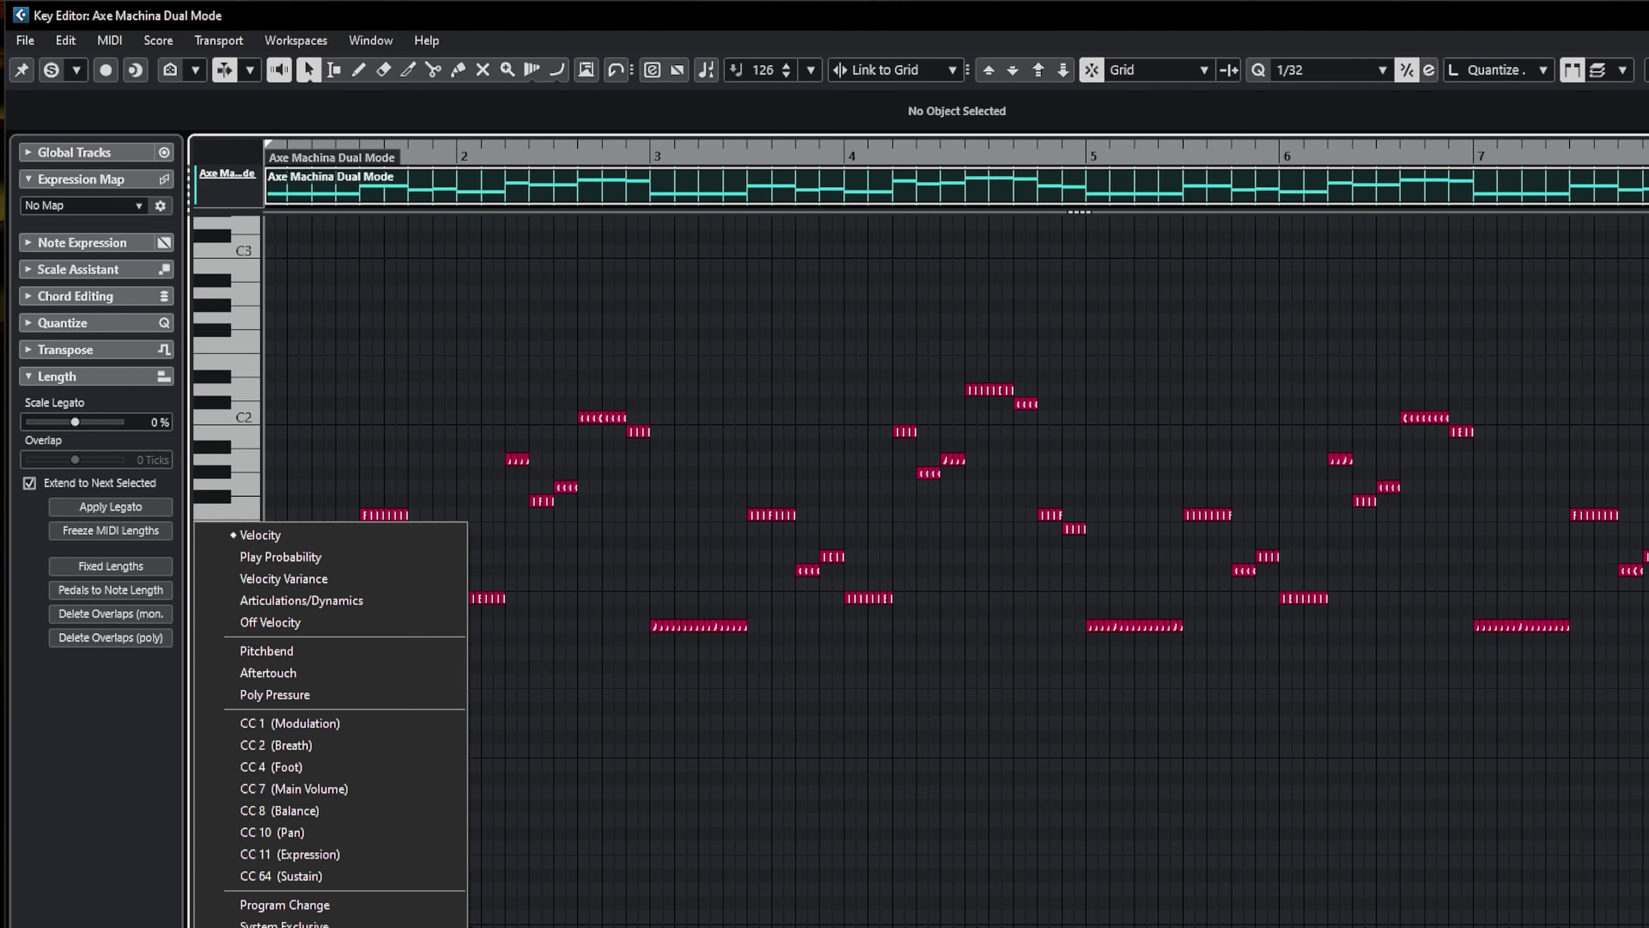
click(359, 599)
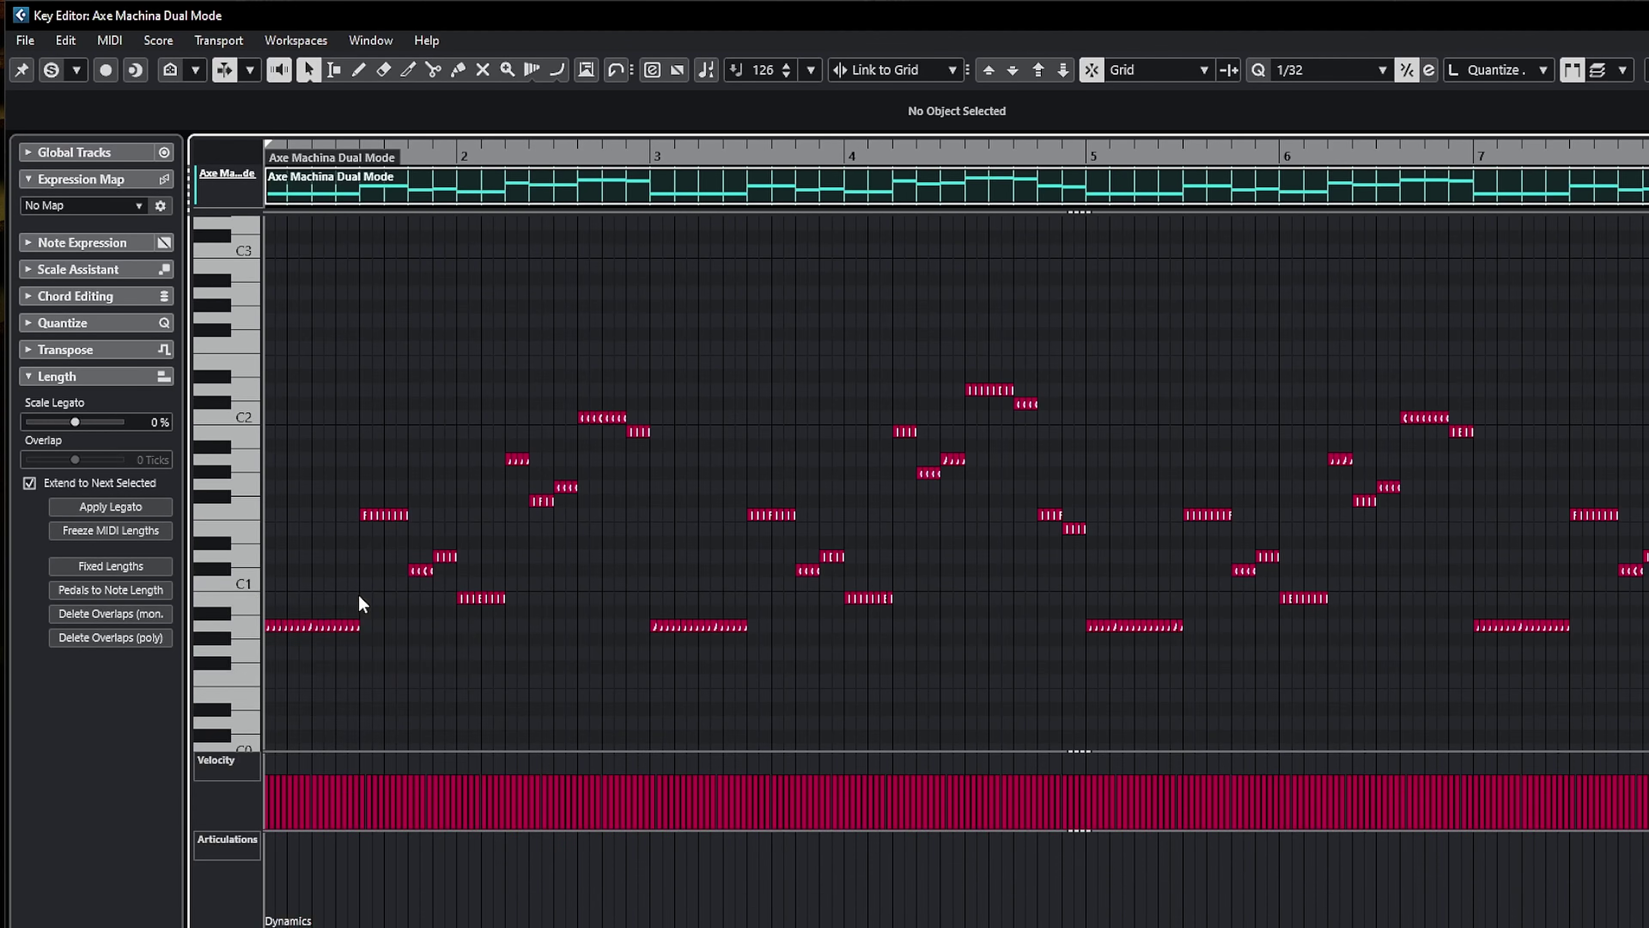
click(102, 204)
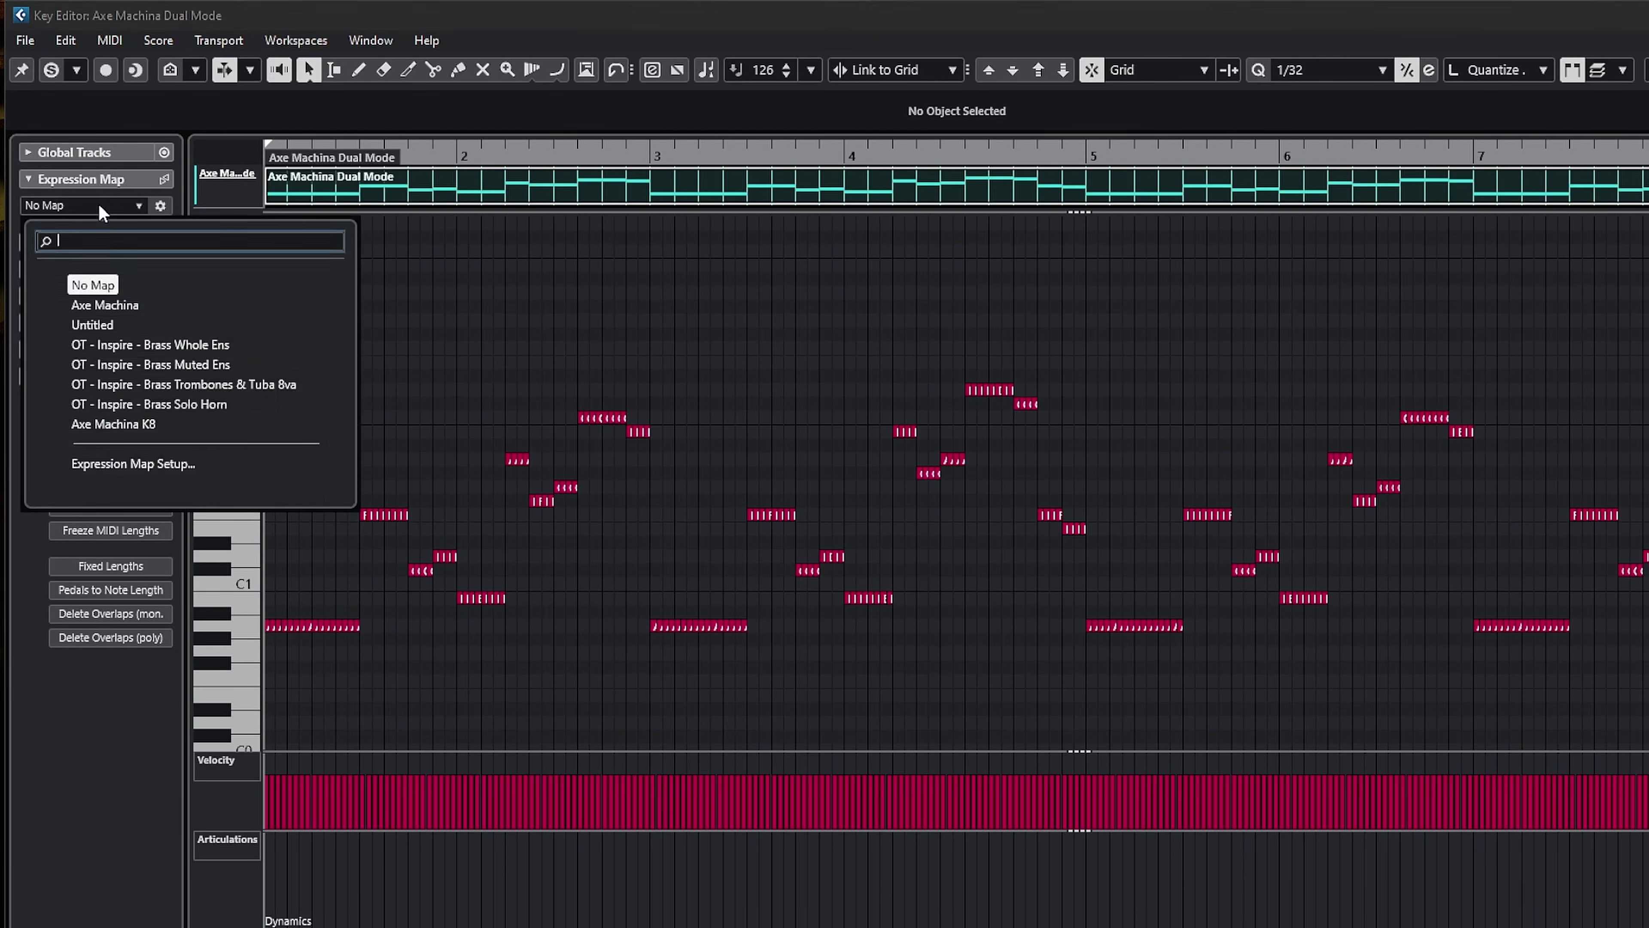
click(114, 425)
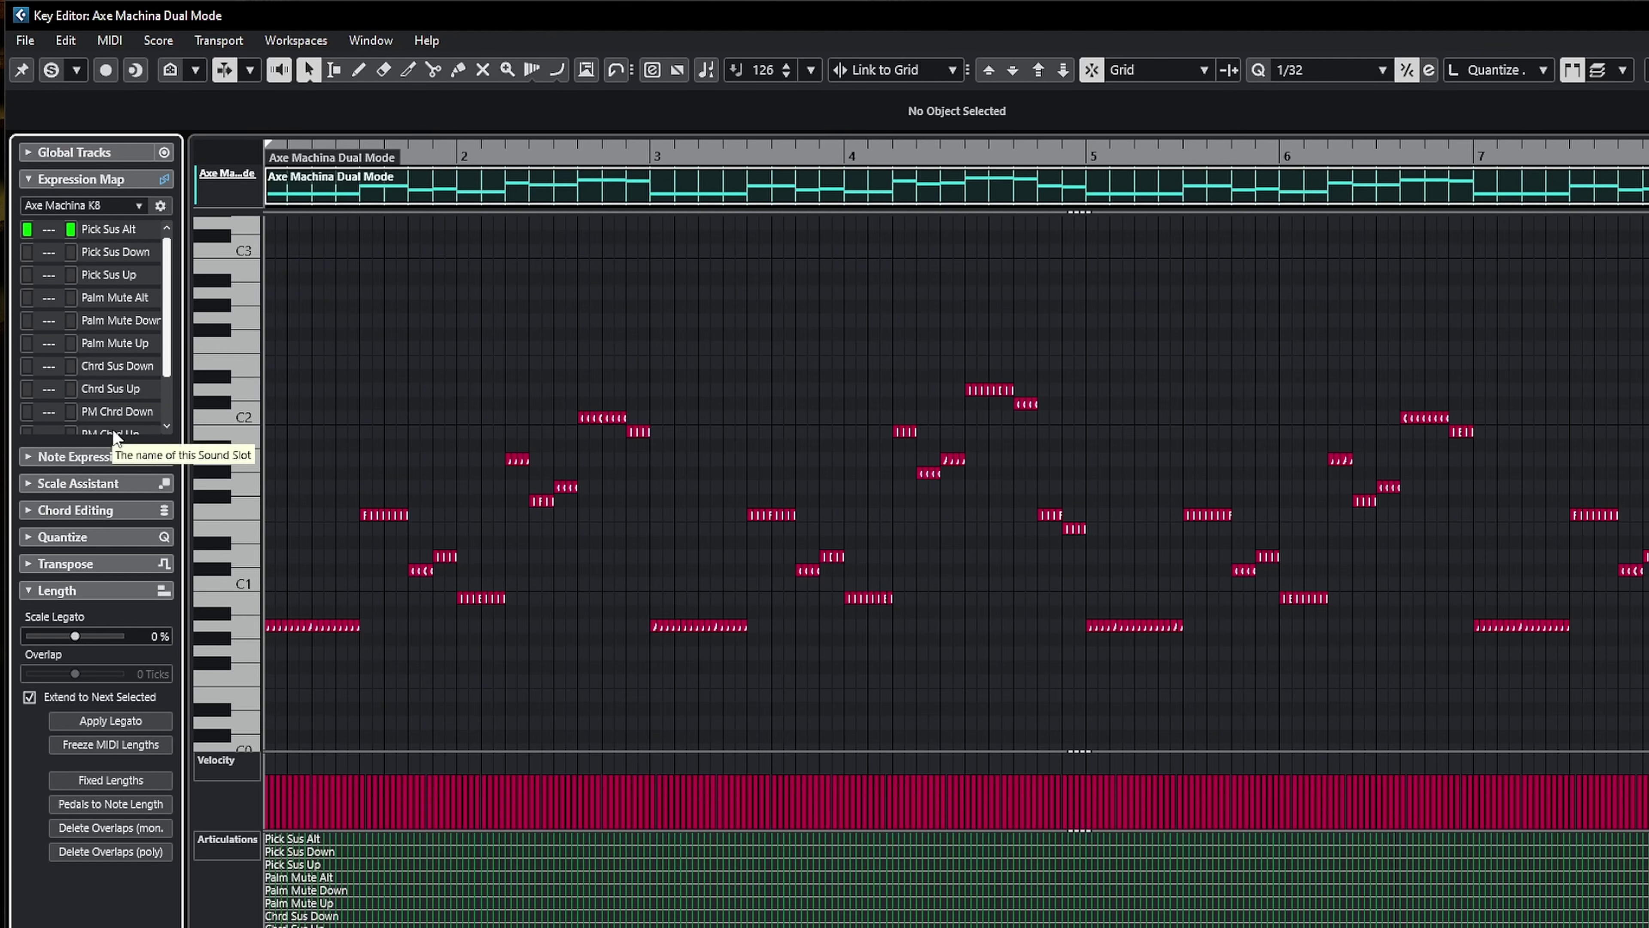
Insert a Pick Sus Alt articulation at the very start of the part.
scroll(352, 735, up, 2)
scroll(413, 674, left, 3)
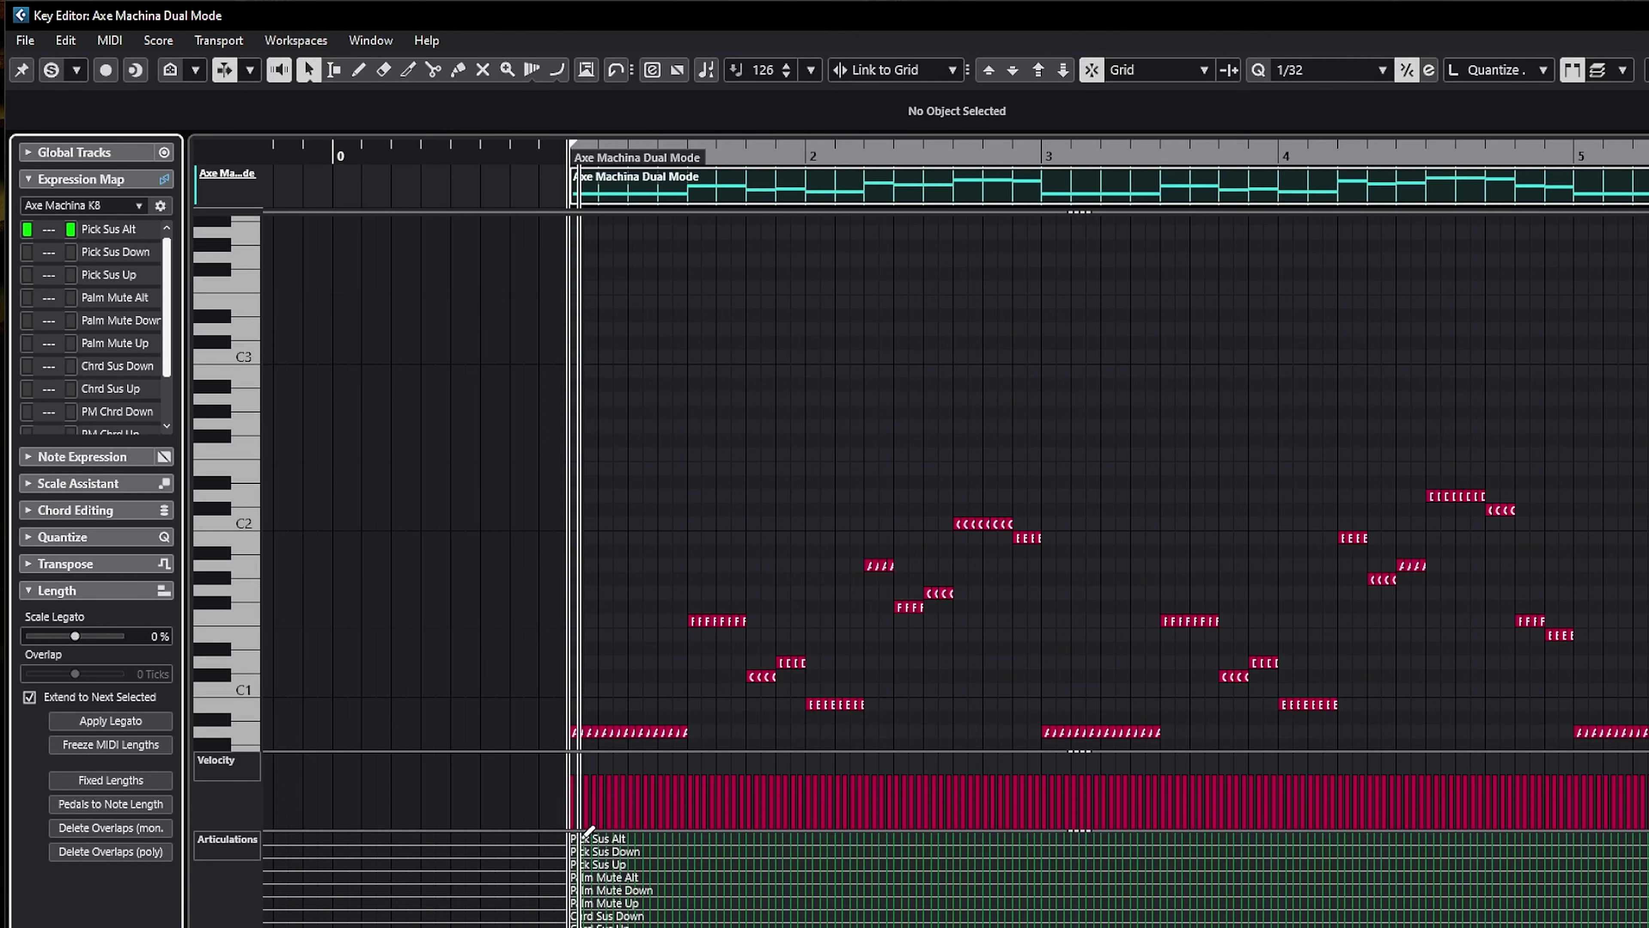
click(578, 837)
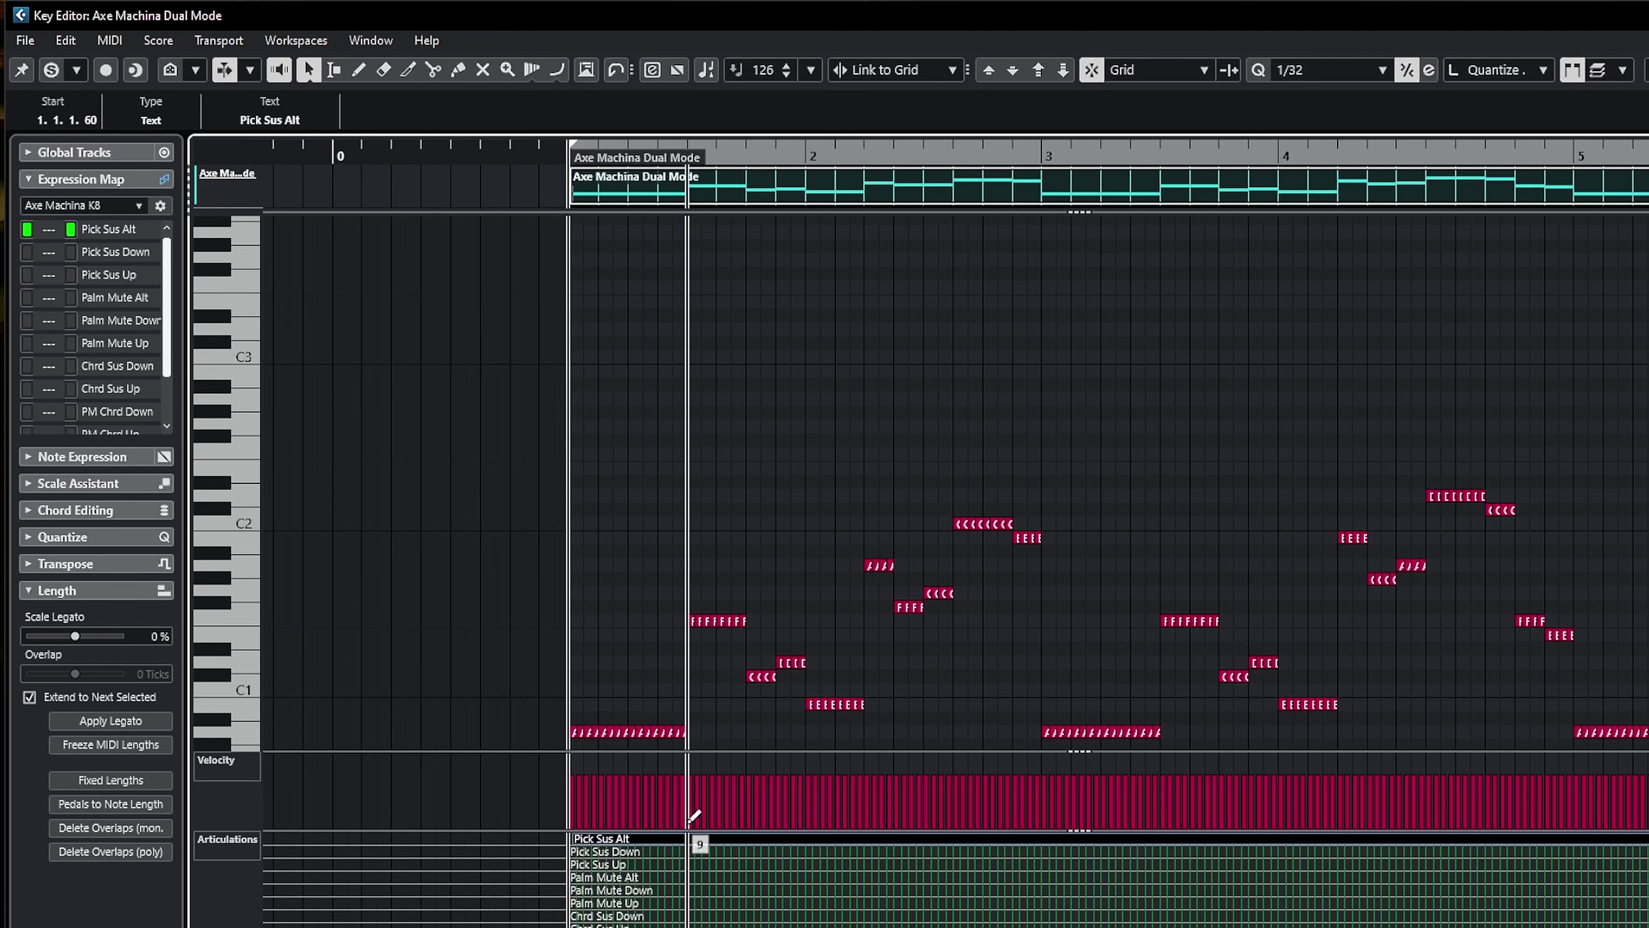
Play the picked riff with its articulation through to the long notes starting at bar 9.
key(space)
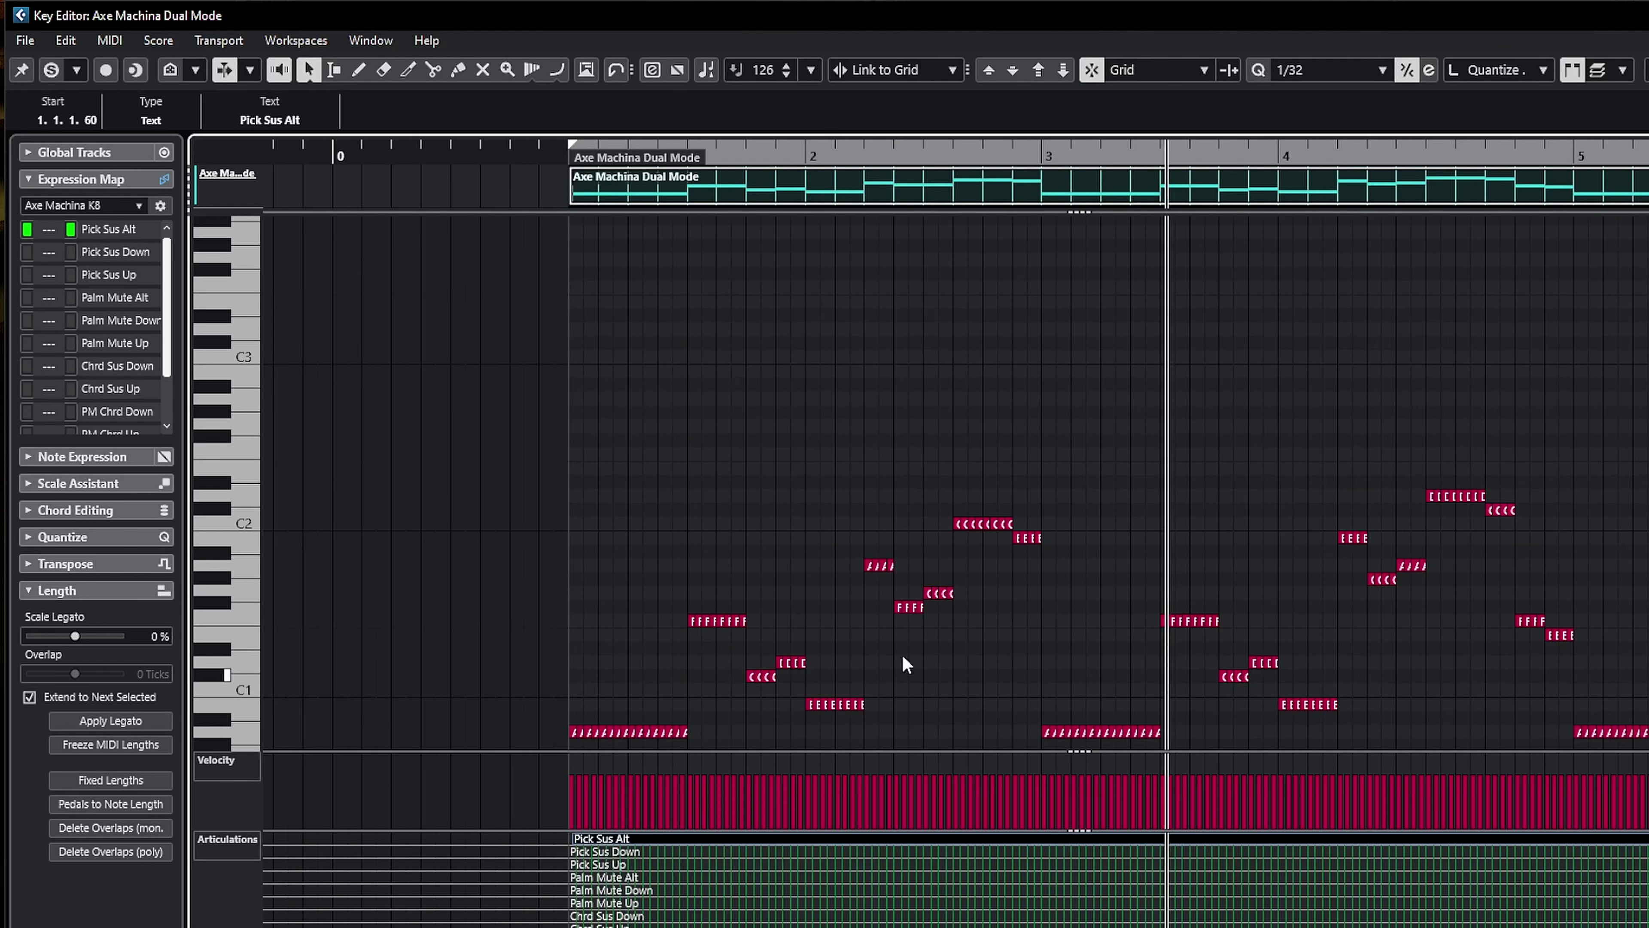
scroll(963, 601, down, 1)
scroll(962, 600, right, 2)
scroll(1049, 574, down, 2)
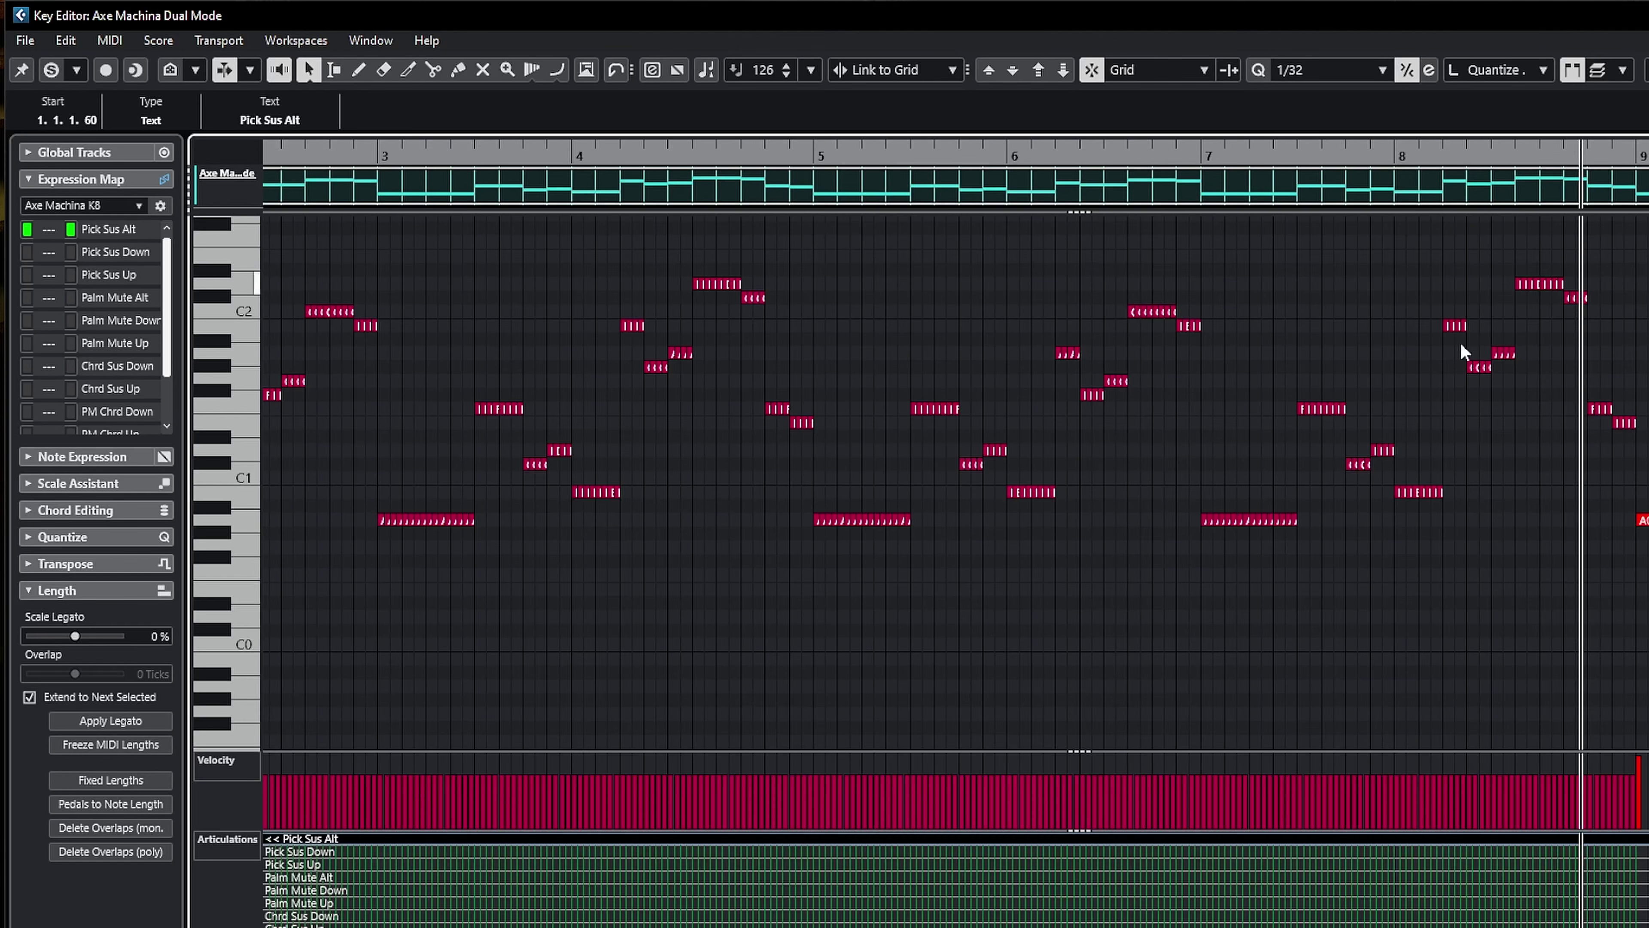
scroll(1427, 368, right, 10)
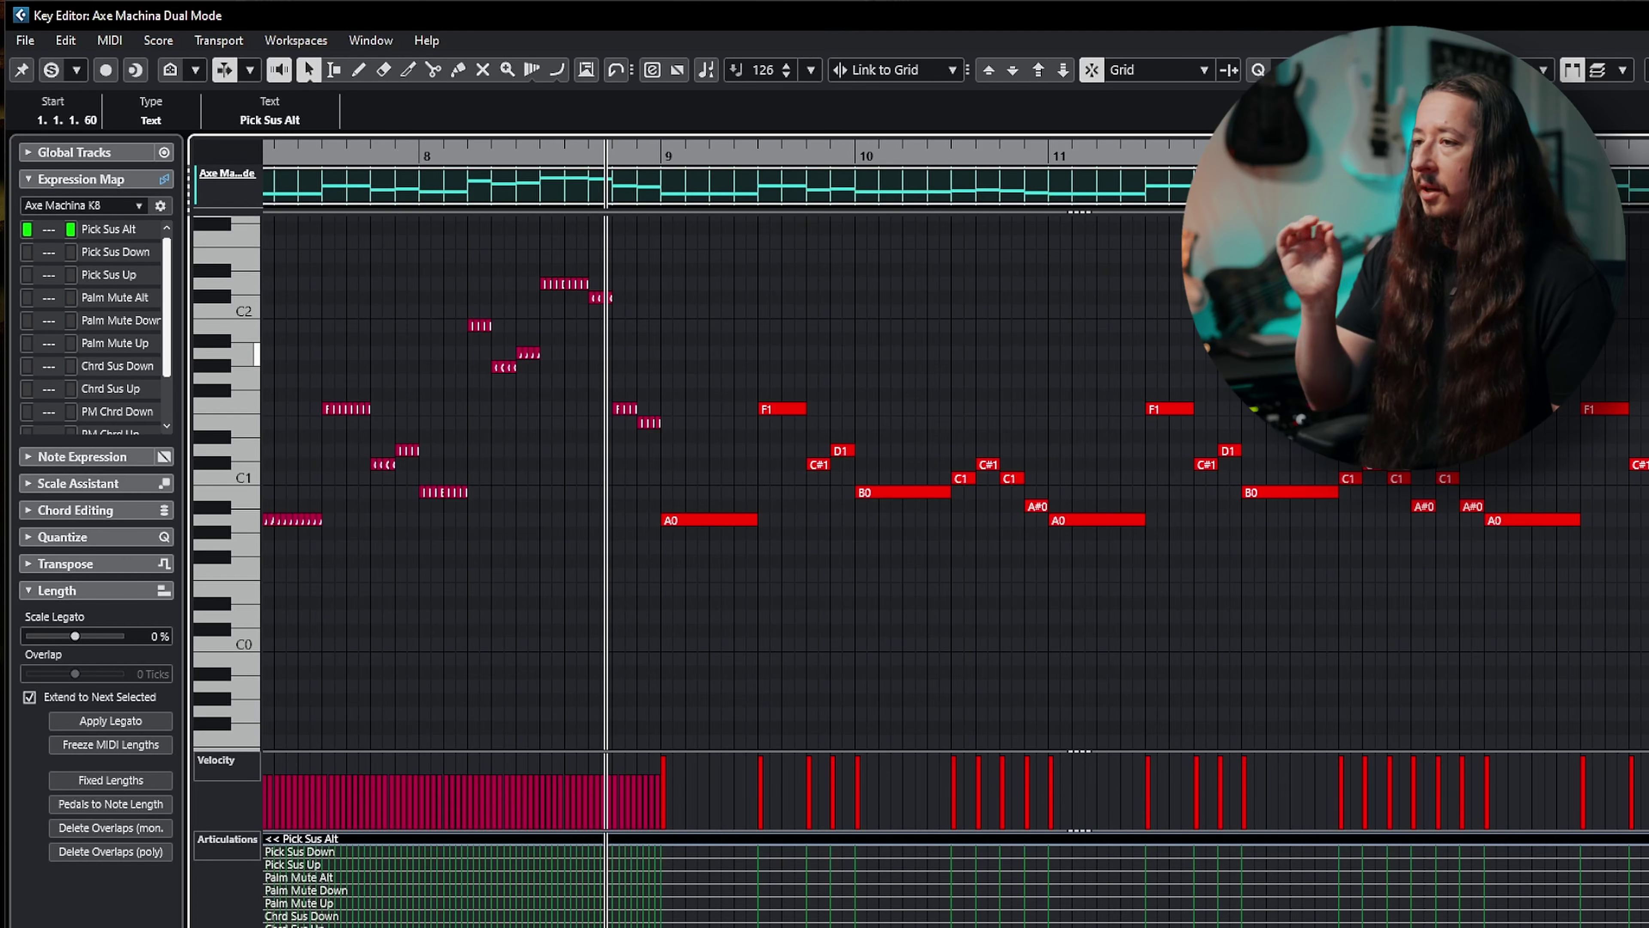
key(space)
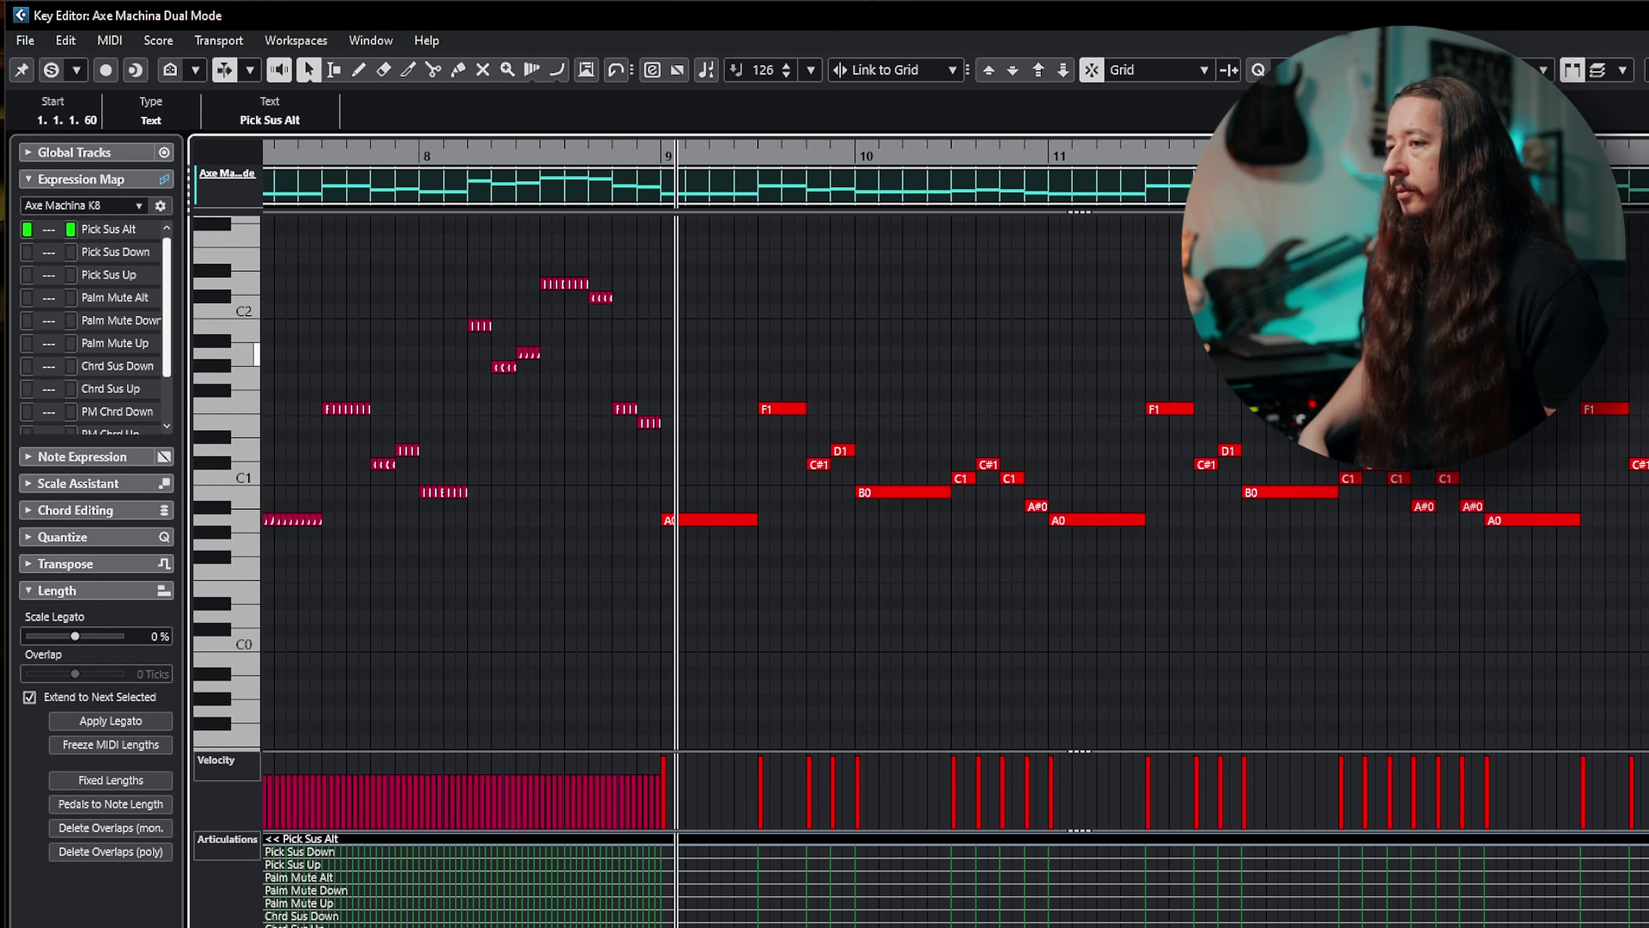
key(space)
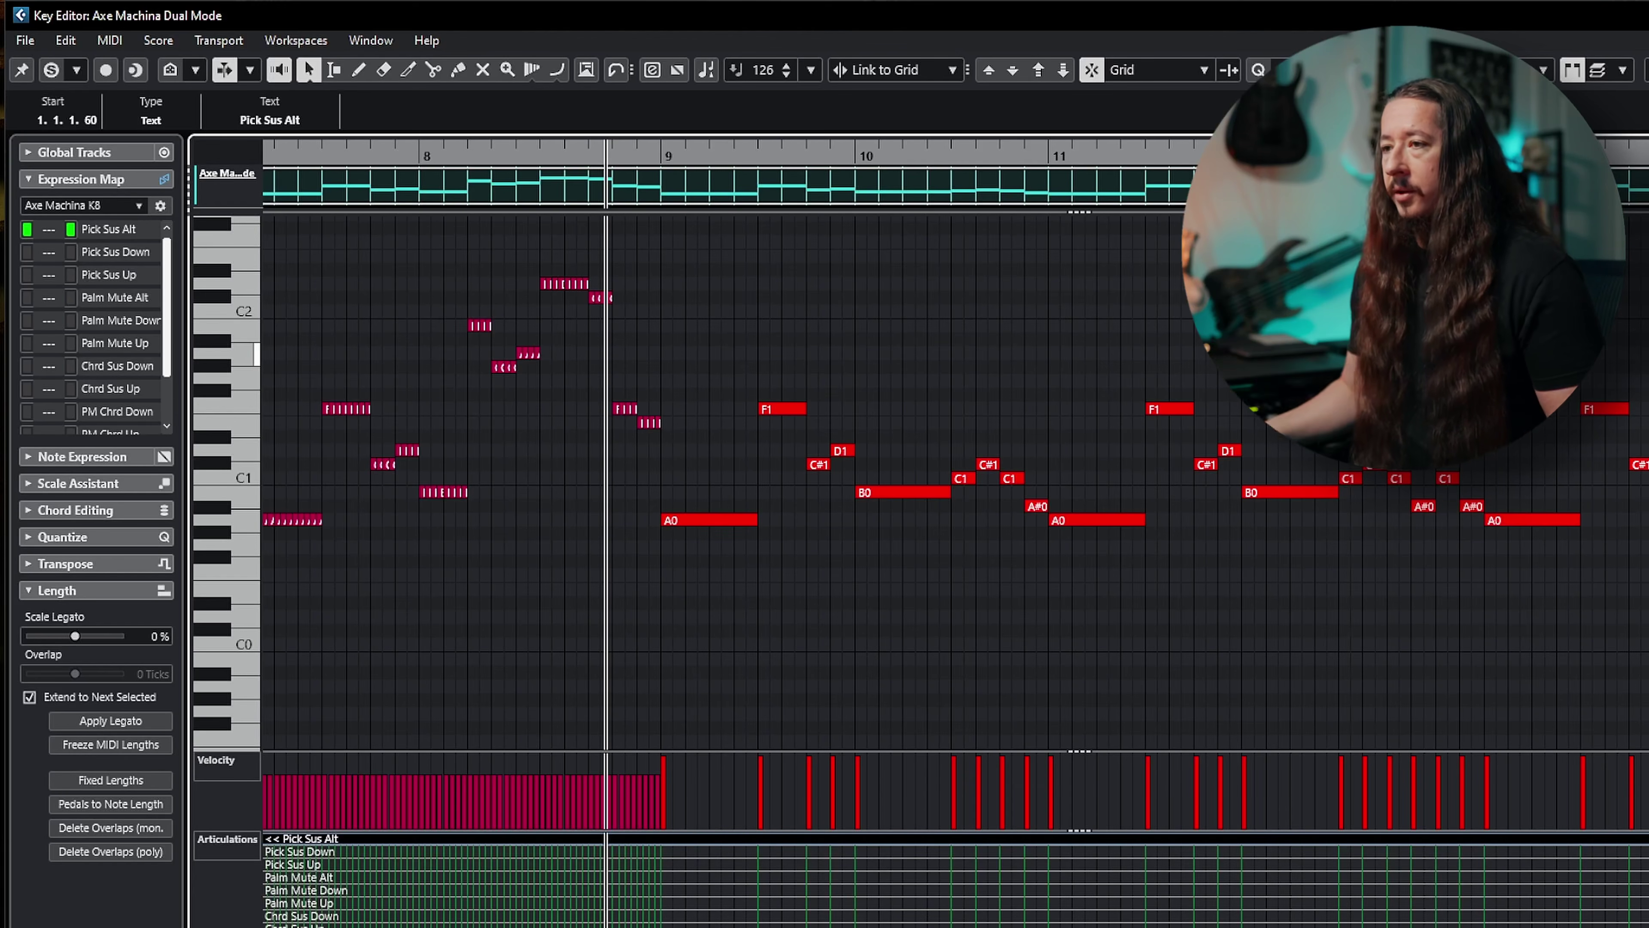
Audition the Rhythm Guitars folder soloed in the project window, and restore it to unsoloed and muted.
key(Return)
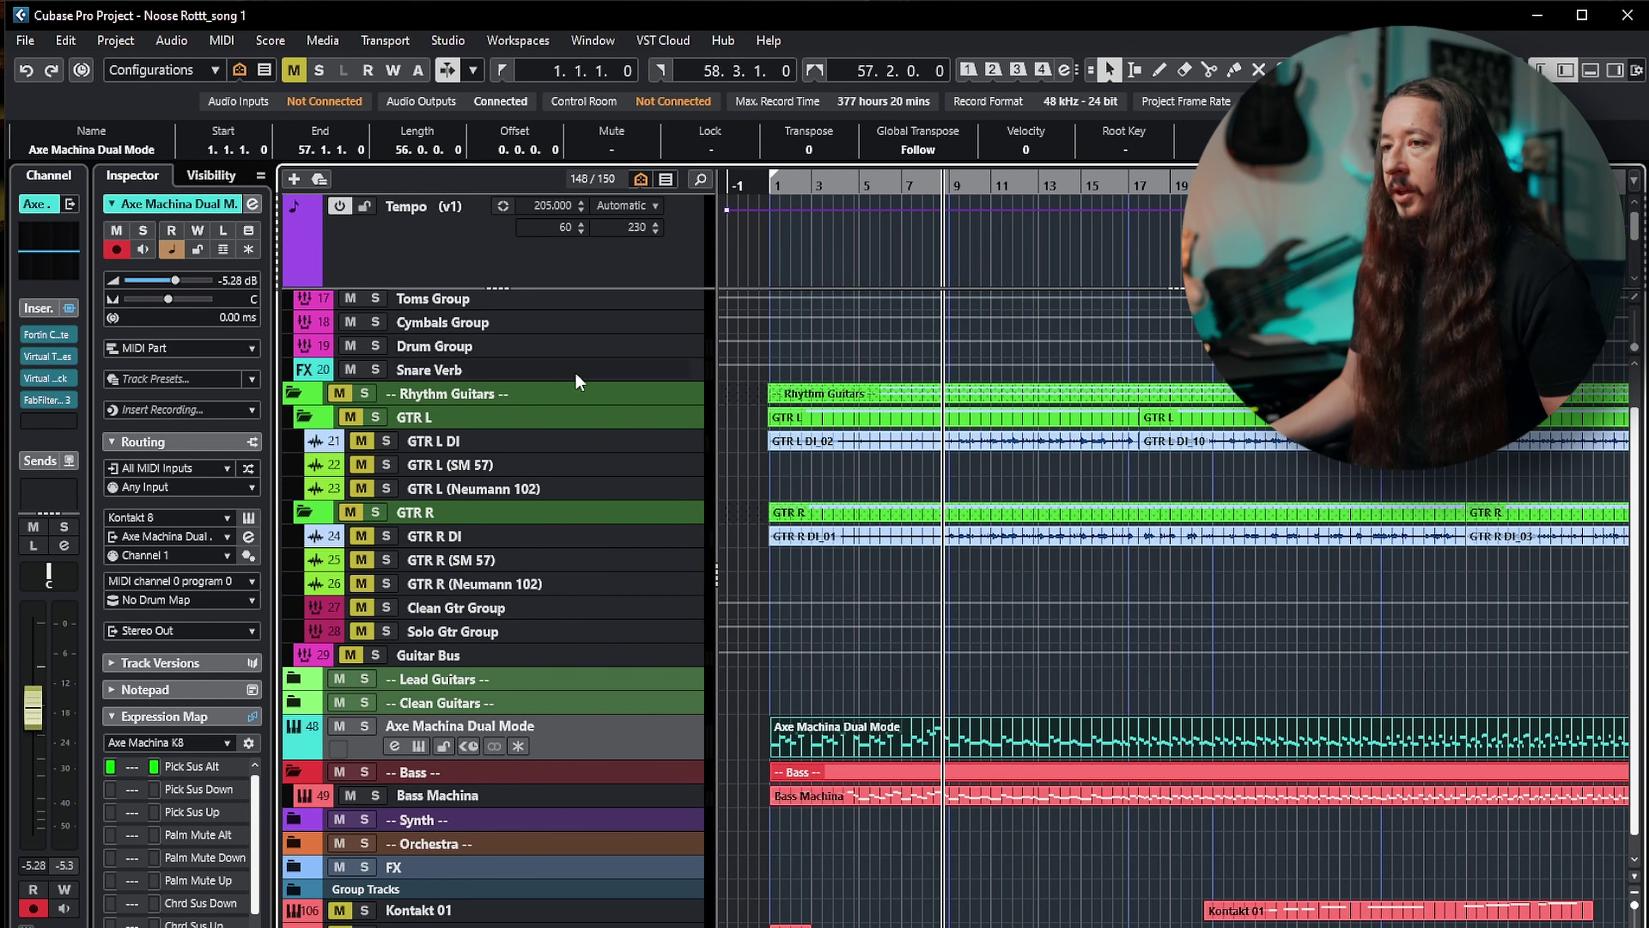
click(365, 393)
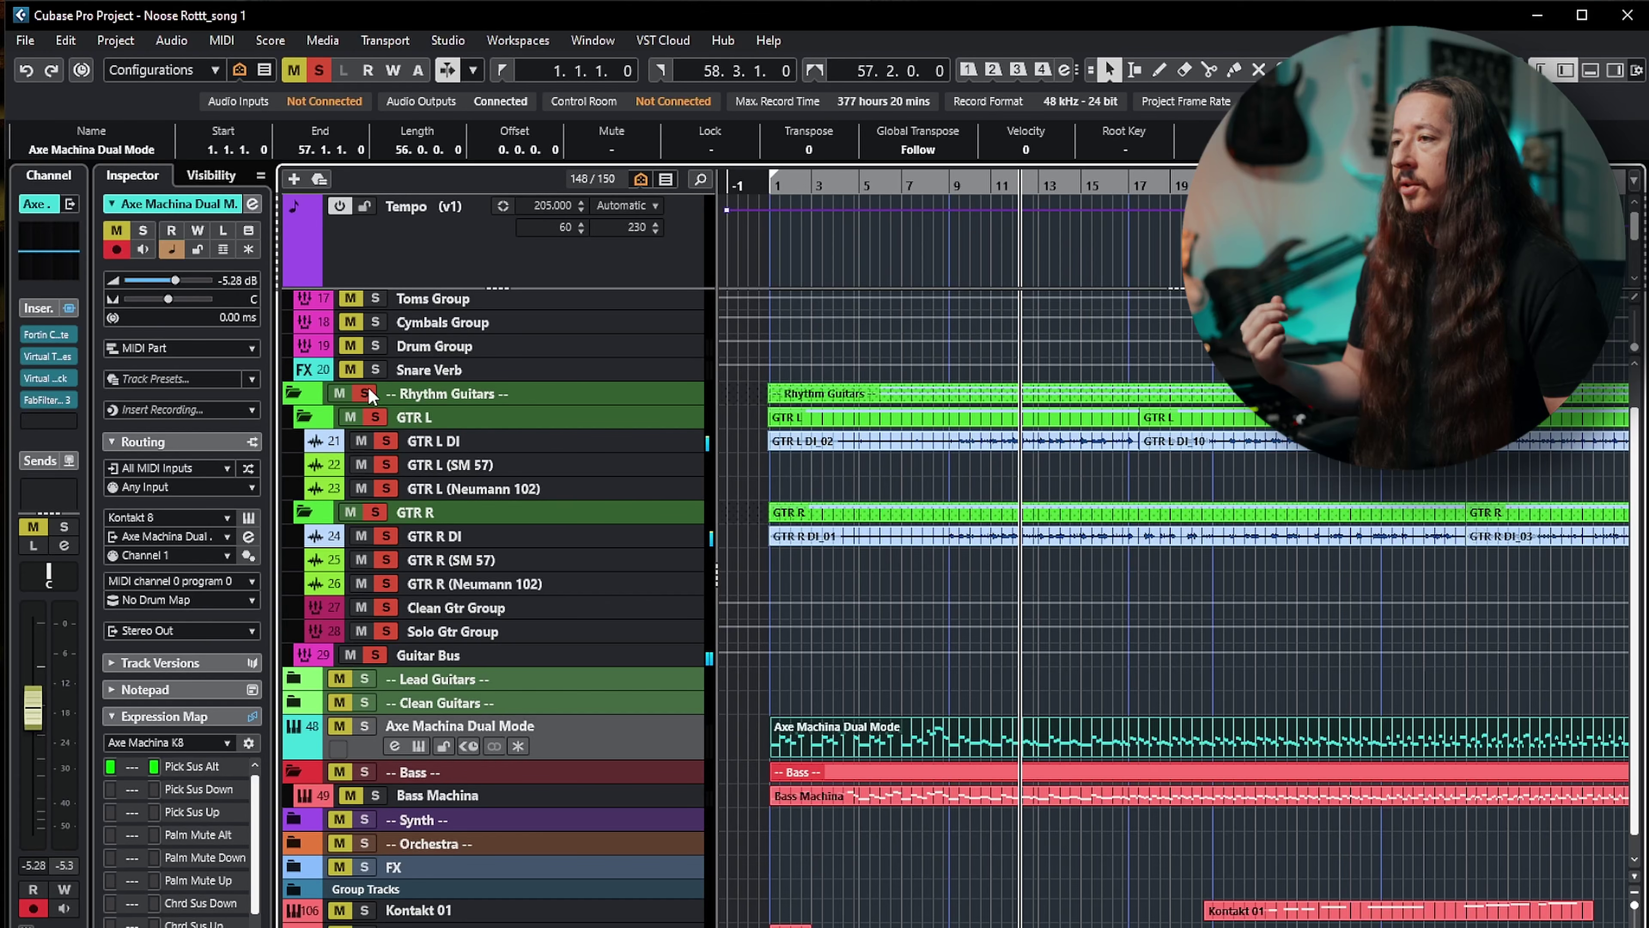
key(space)
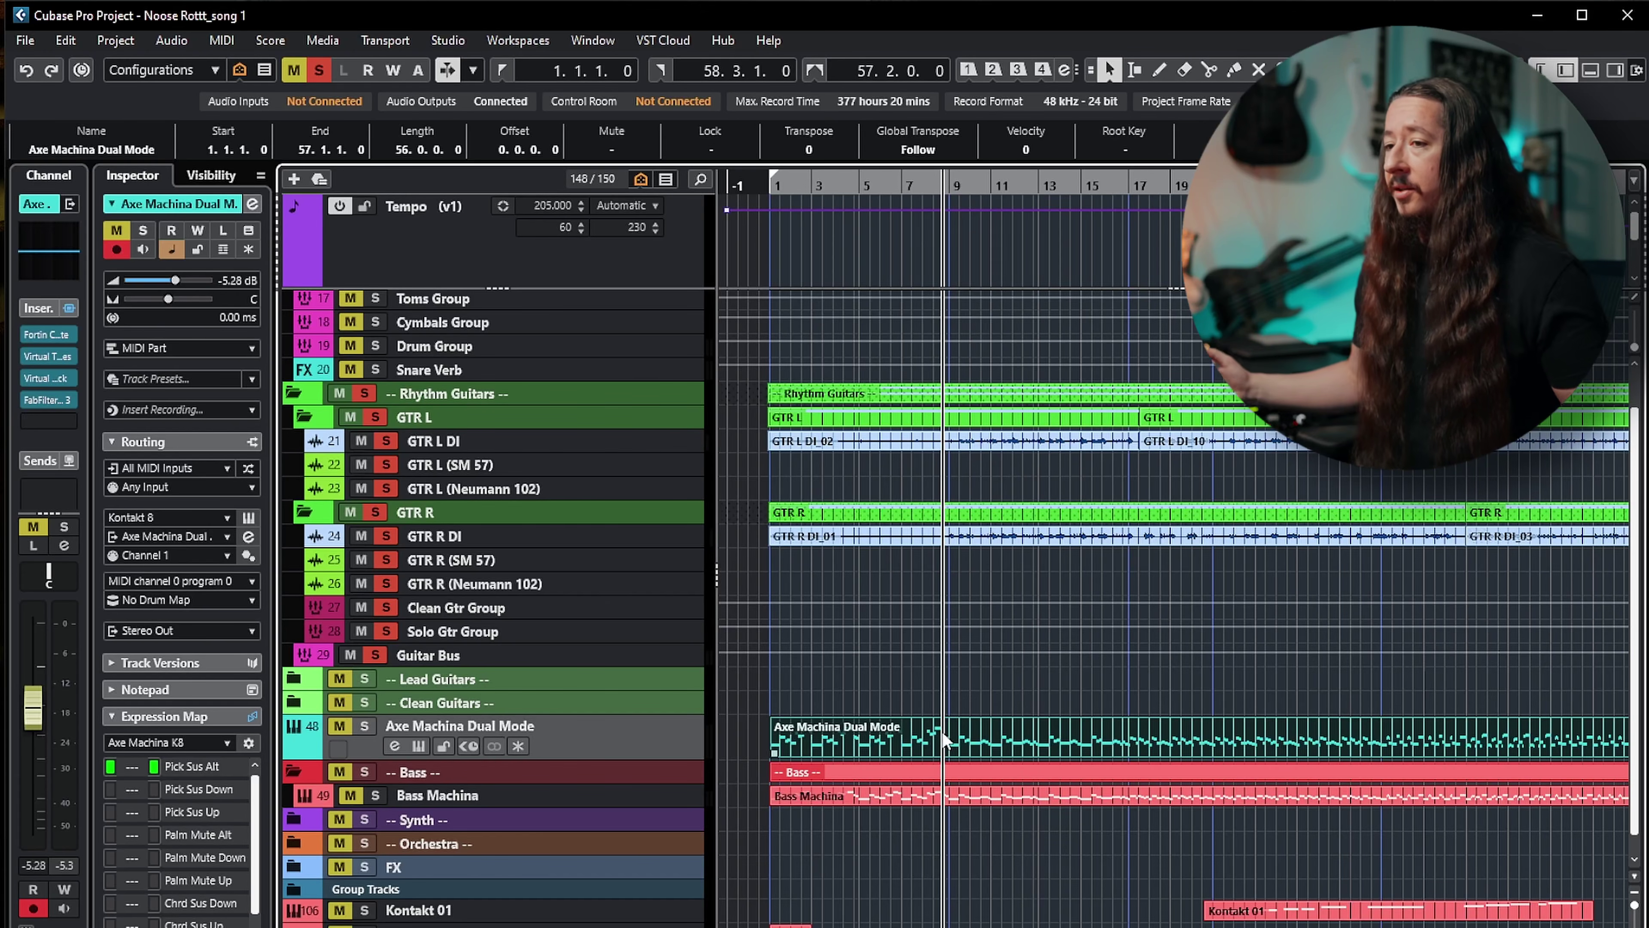
click(364, 394)
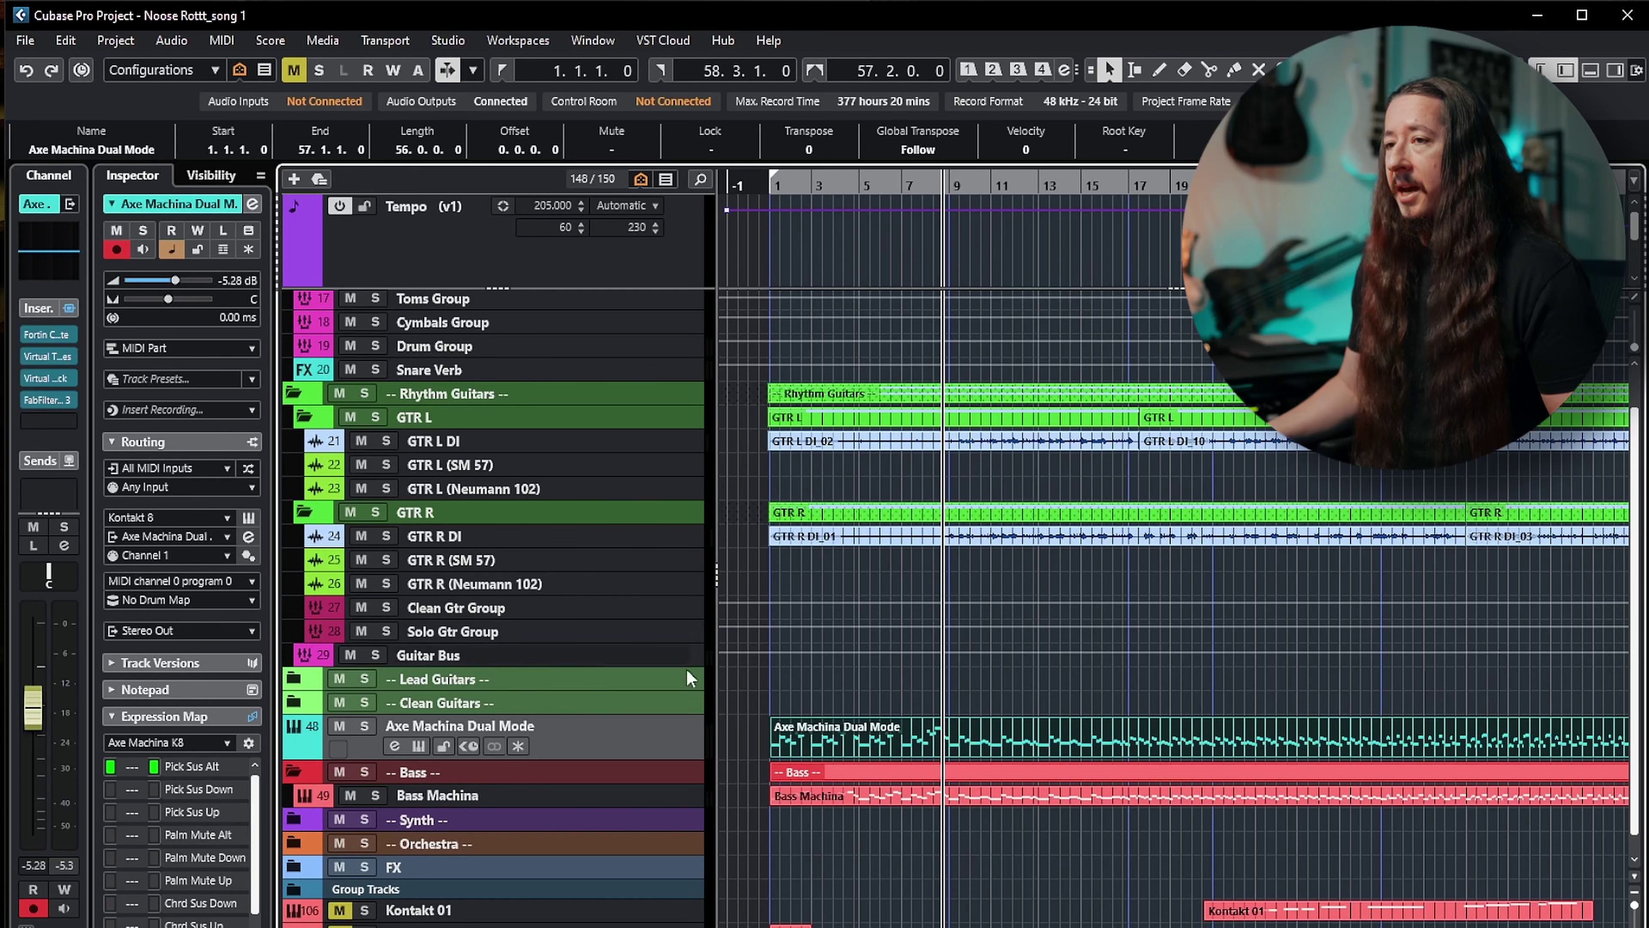
click(339, 393)
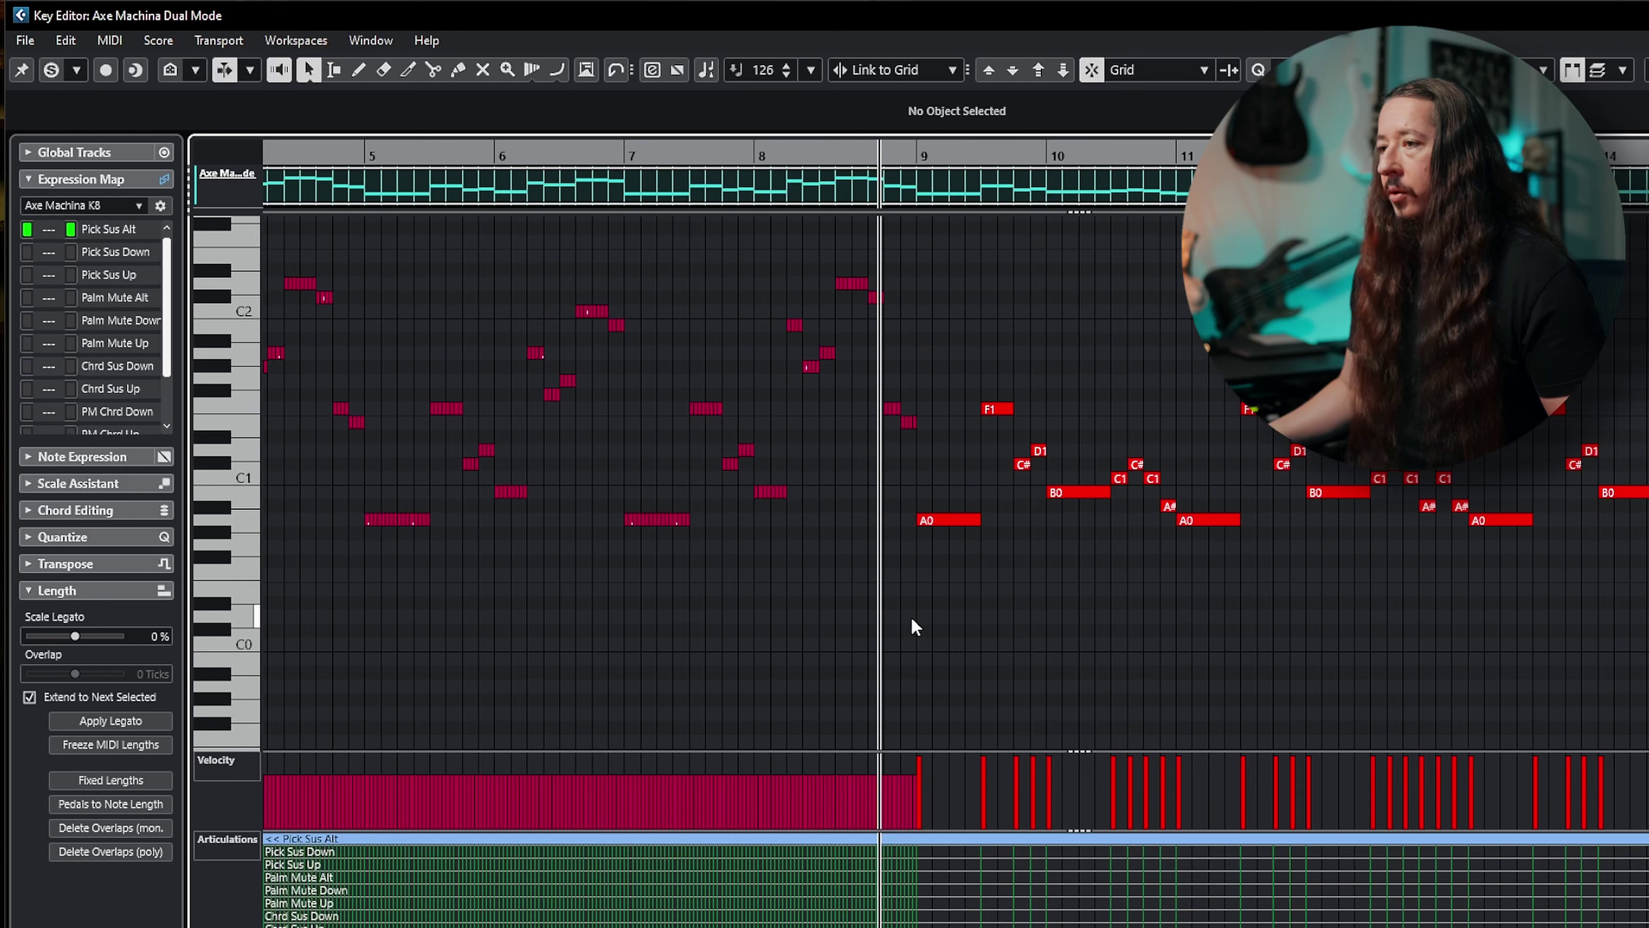
Insert a Chrd Sus Down articulation at 9.1.1.0 where the long notes begin, and play the section.
scroll(916, 621, up, 4)
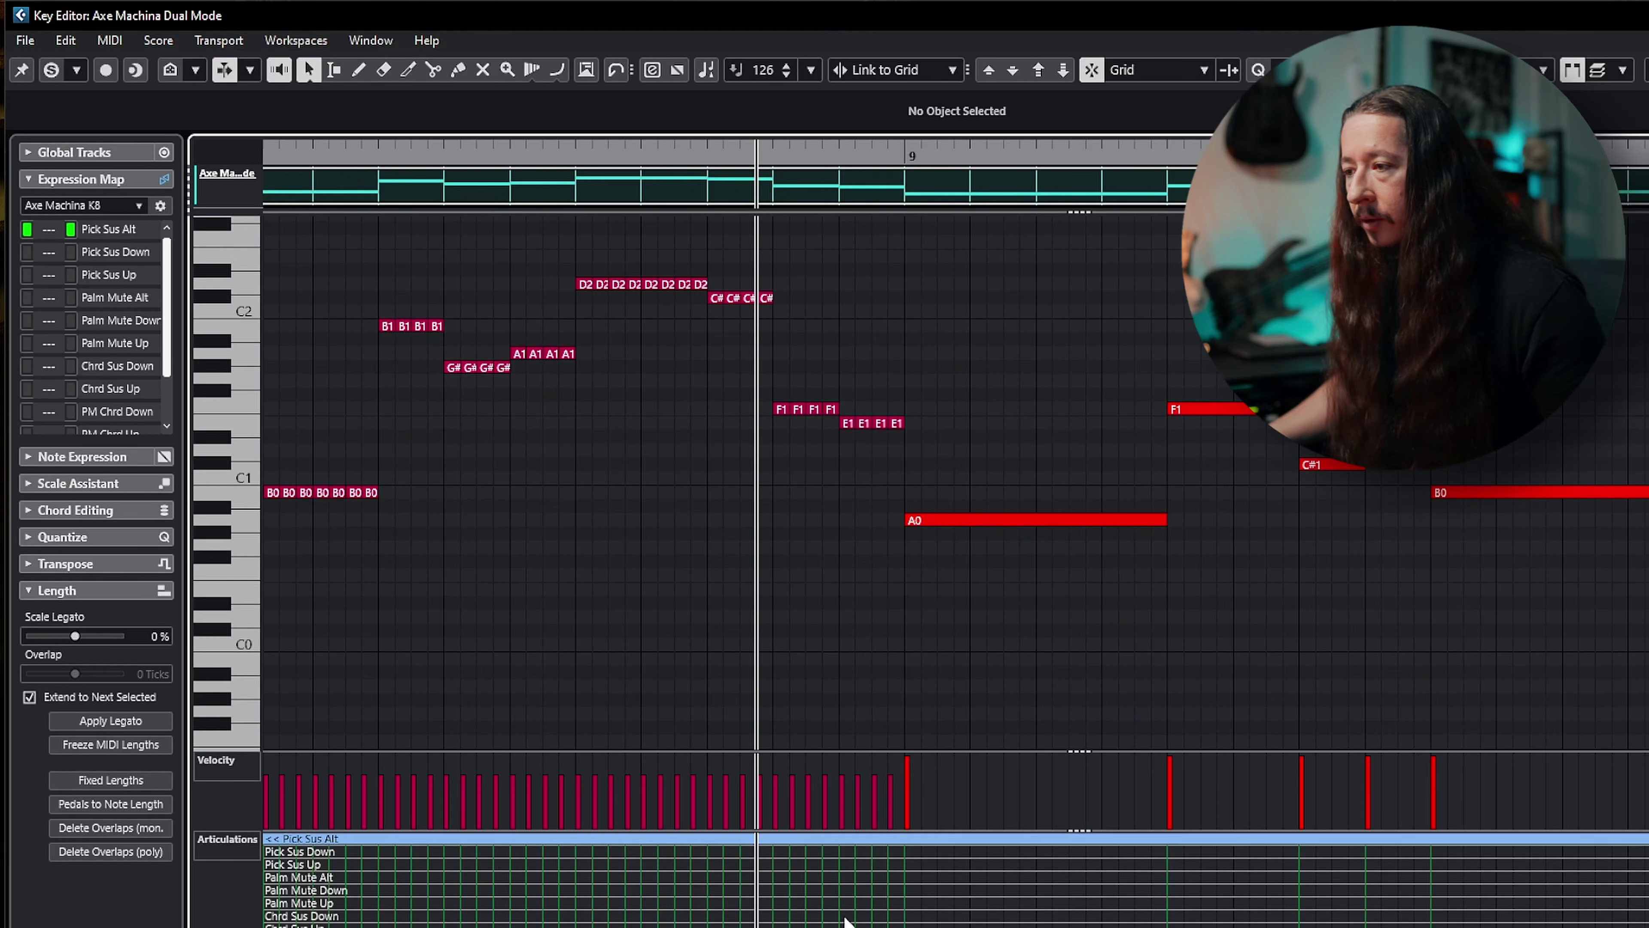
click(916, 915)
key(space)
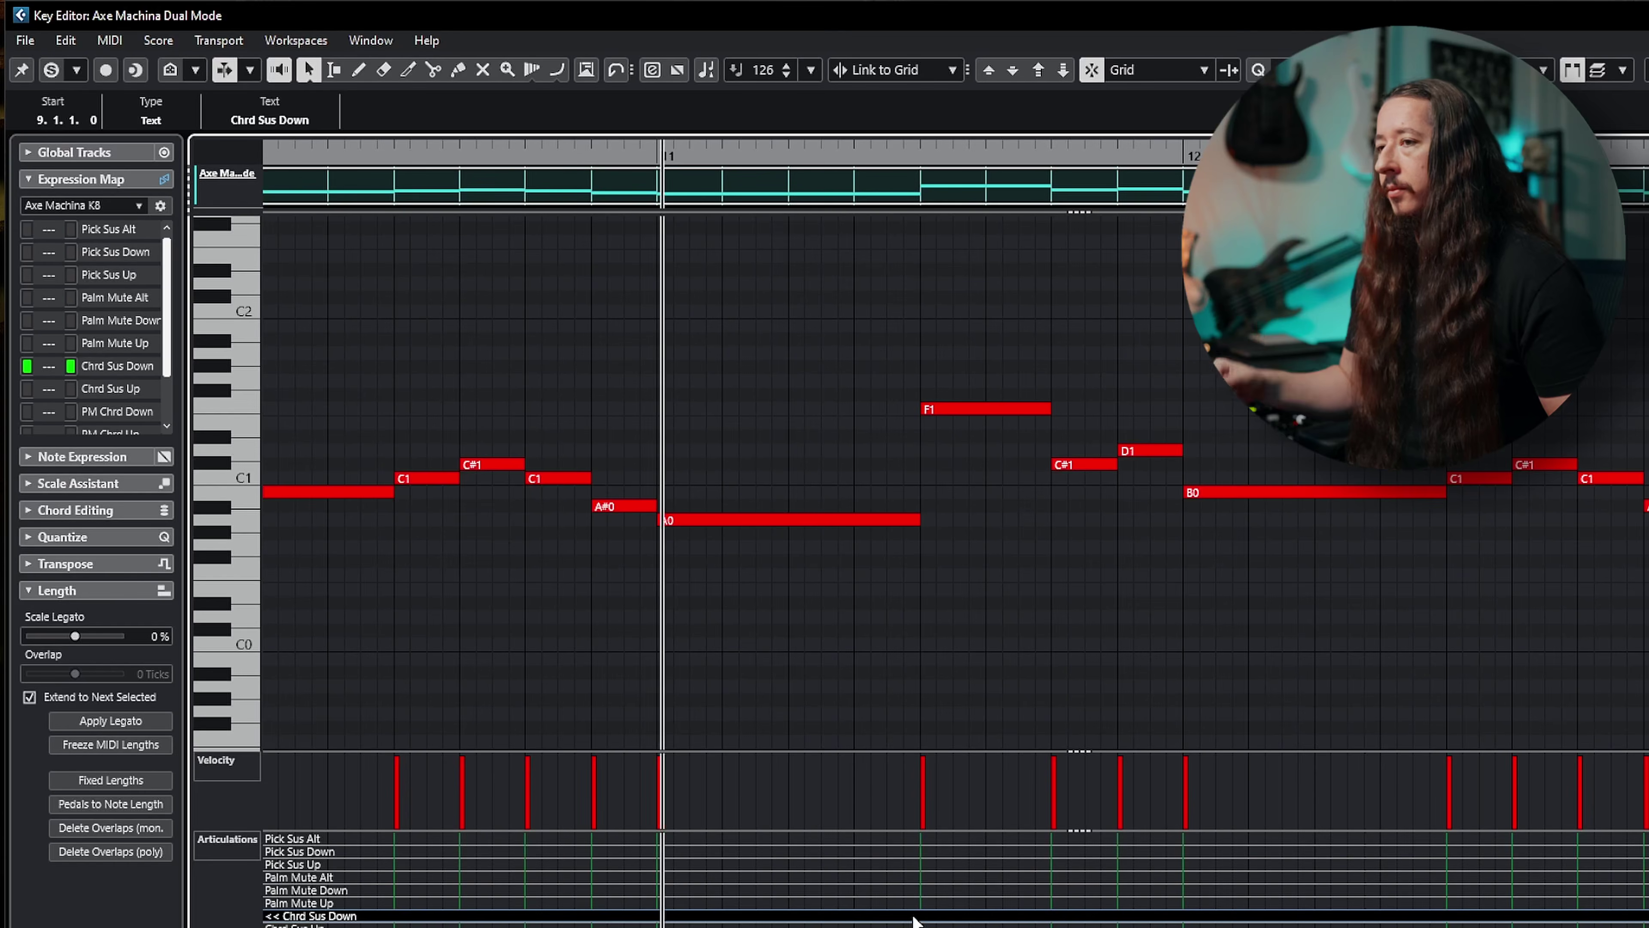
key(space)
Move the playhead back into bar 9 and audition the sustained chord passage from there.
scroll(1027, 588, right, 10)
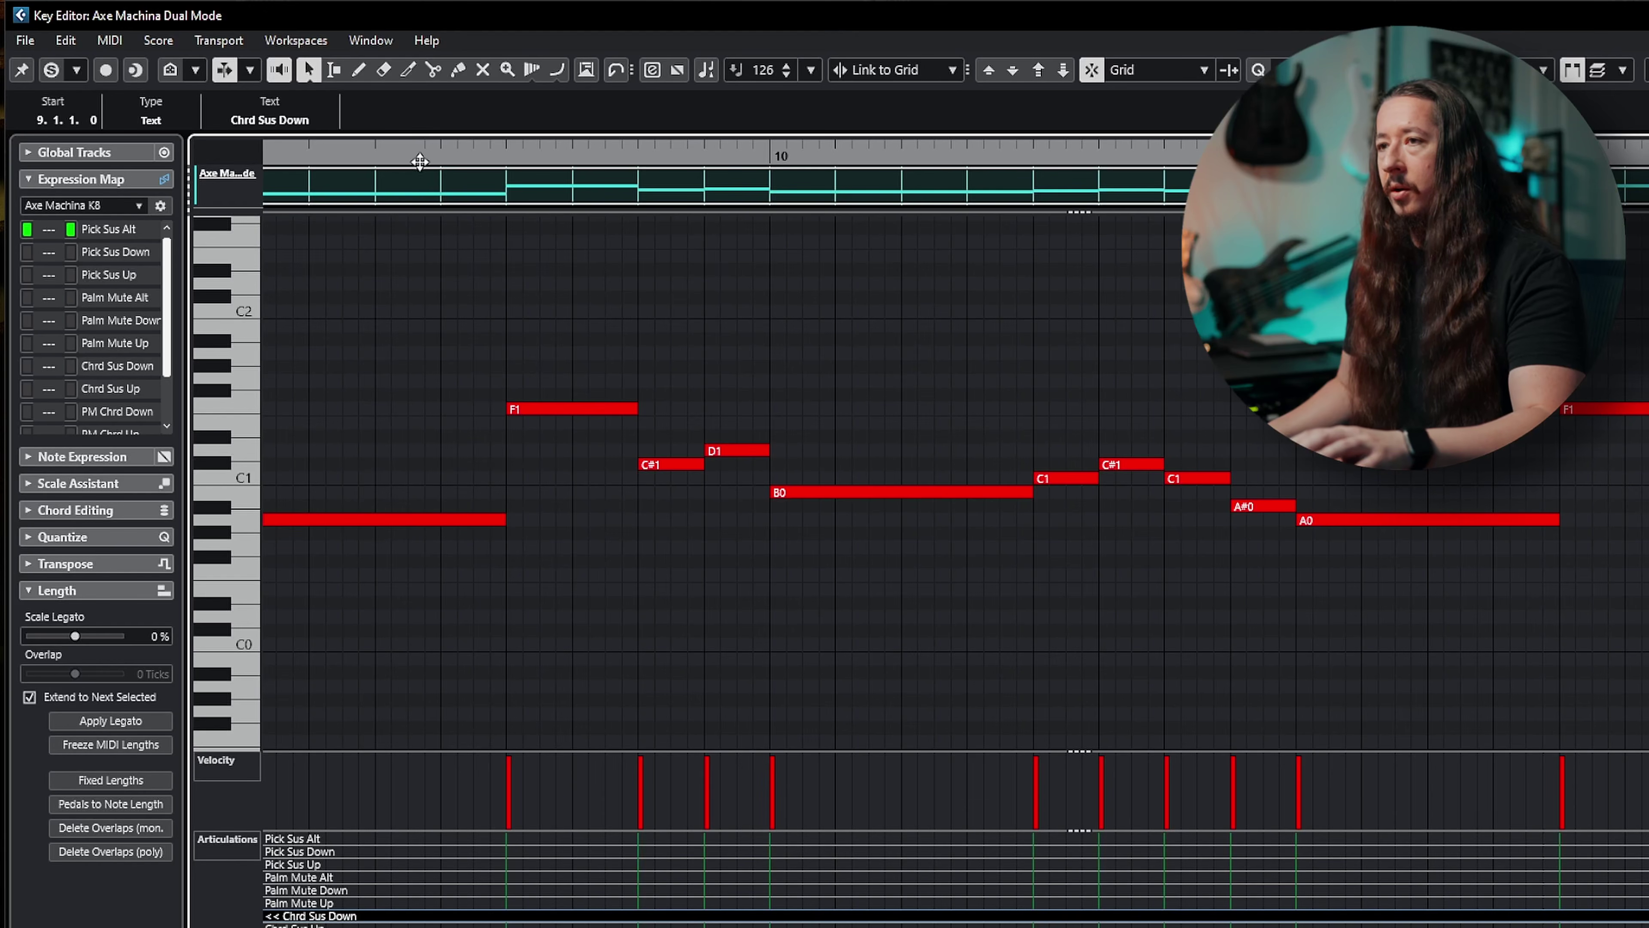
drag(410, 151, 408, 151)
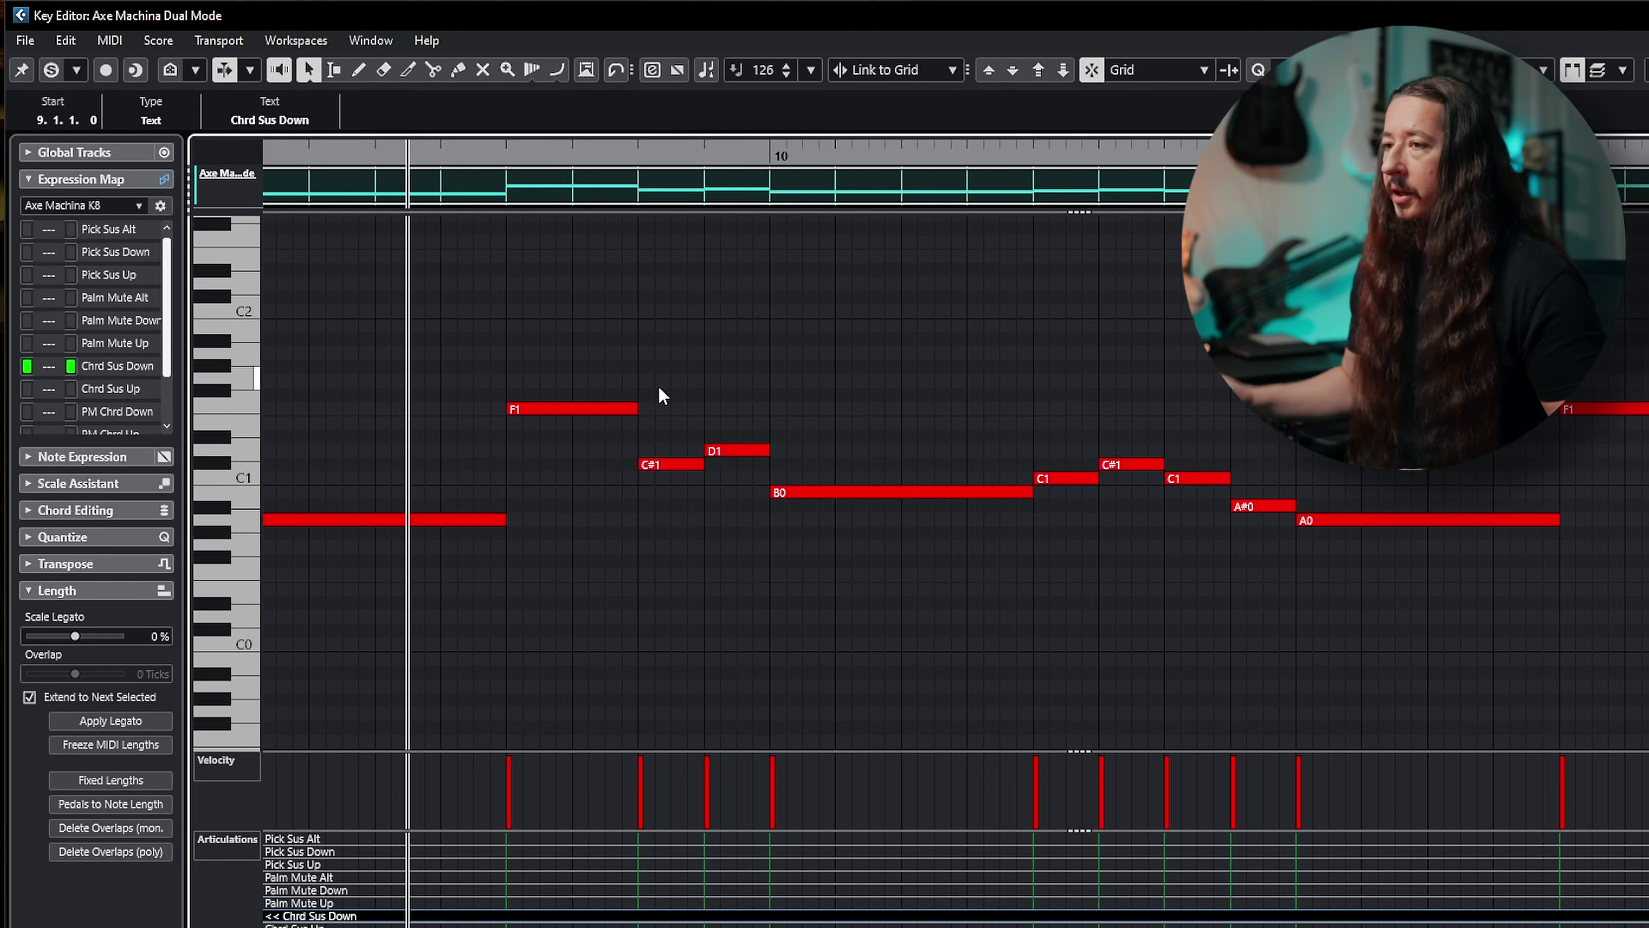
key(space)
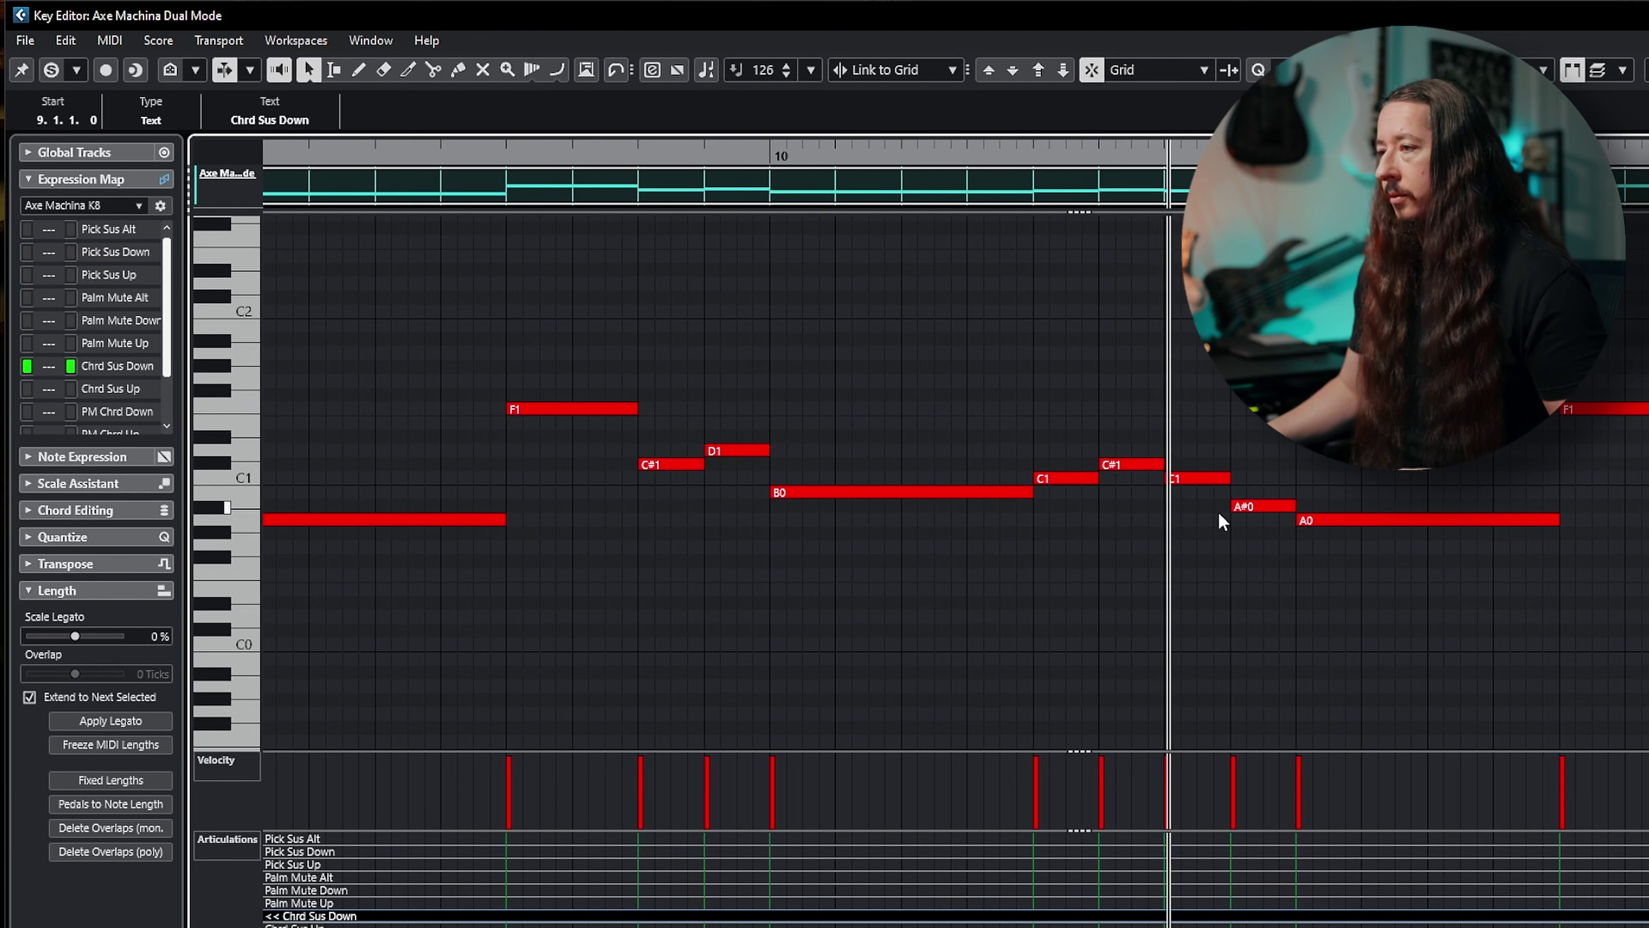
key(space)
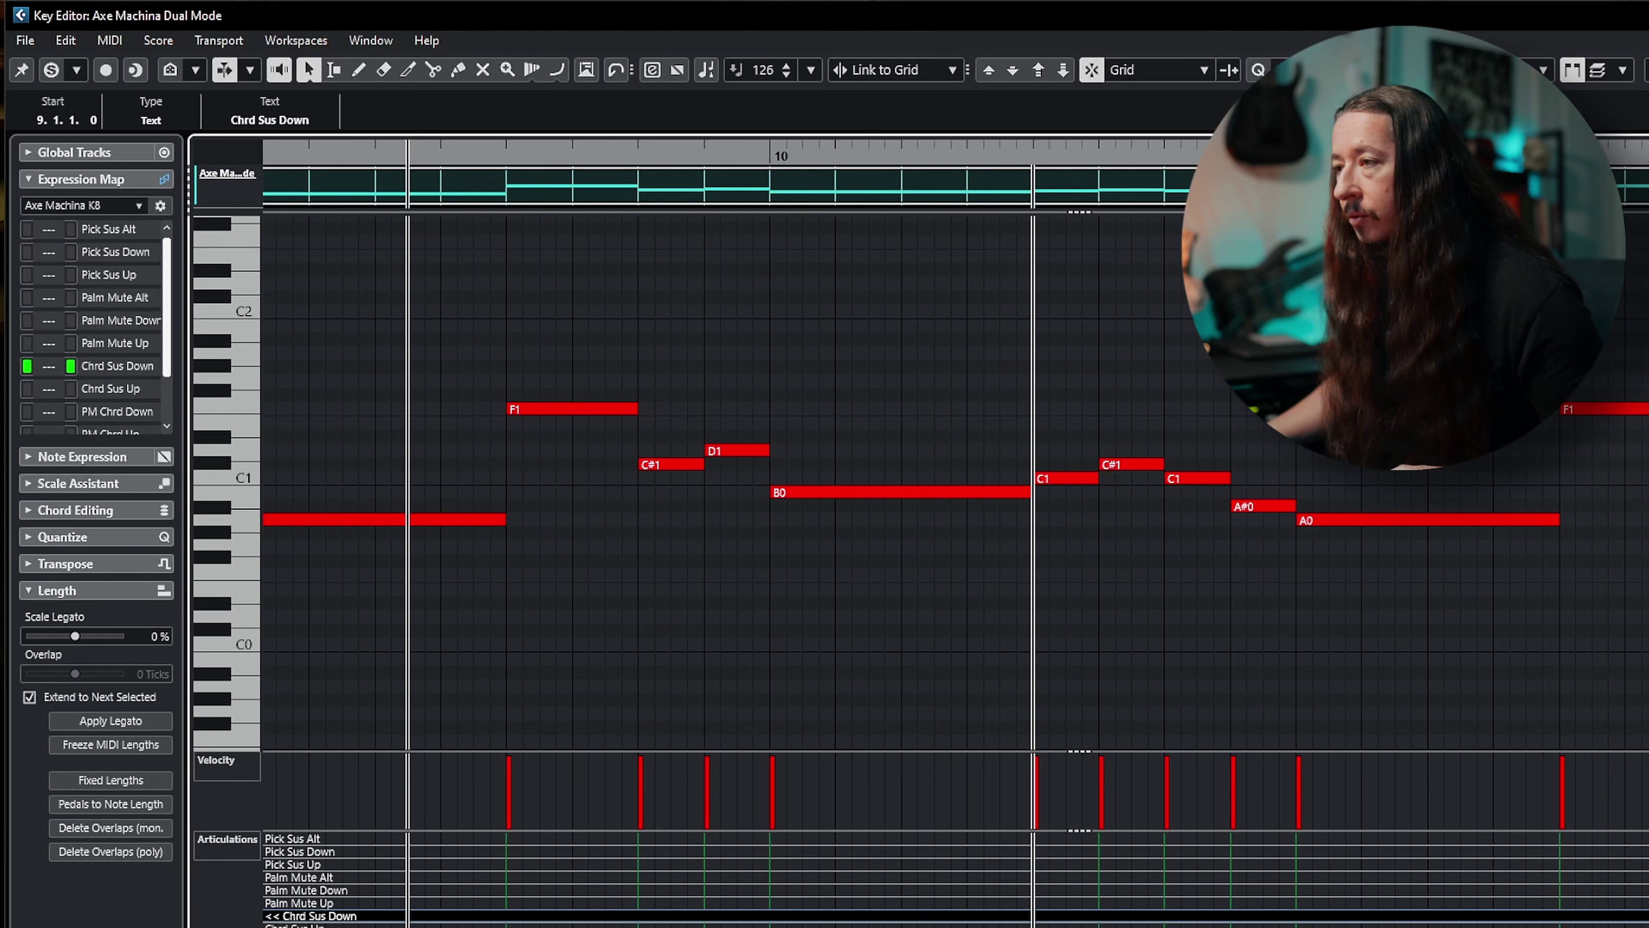
Insert PM Chrd Down at 10.5.1.0 and Chrd Sus Down at 11.1.1.0, and play the passage with autoscroll on.
key(Right)
key(space)
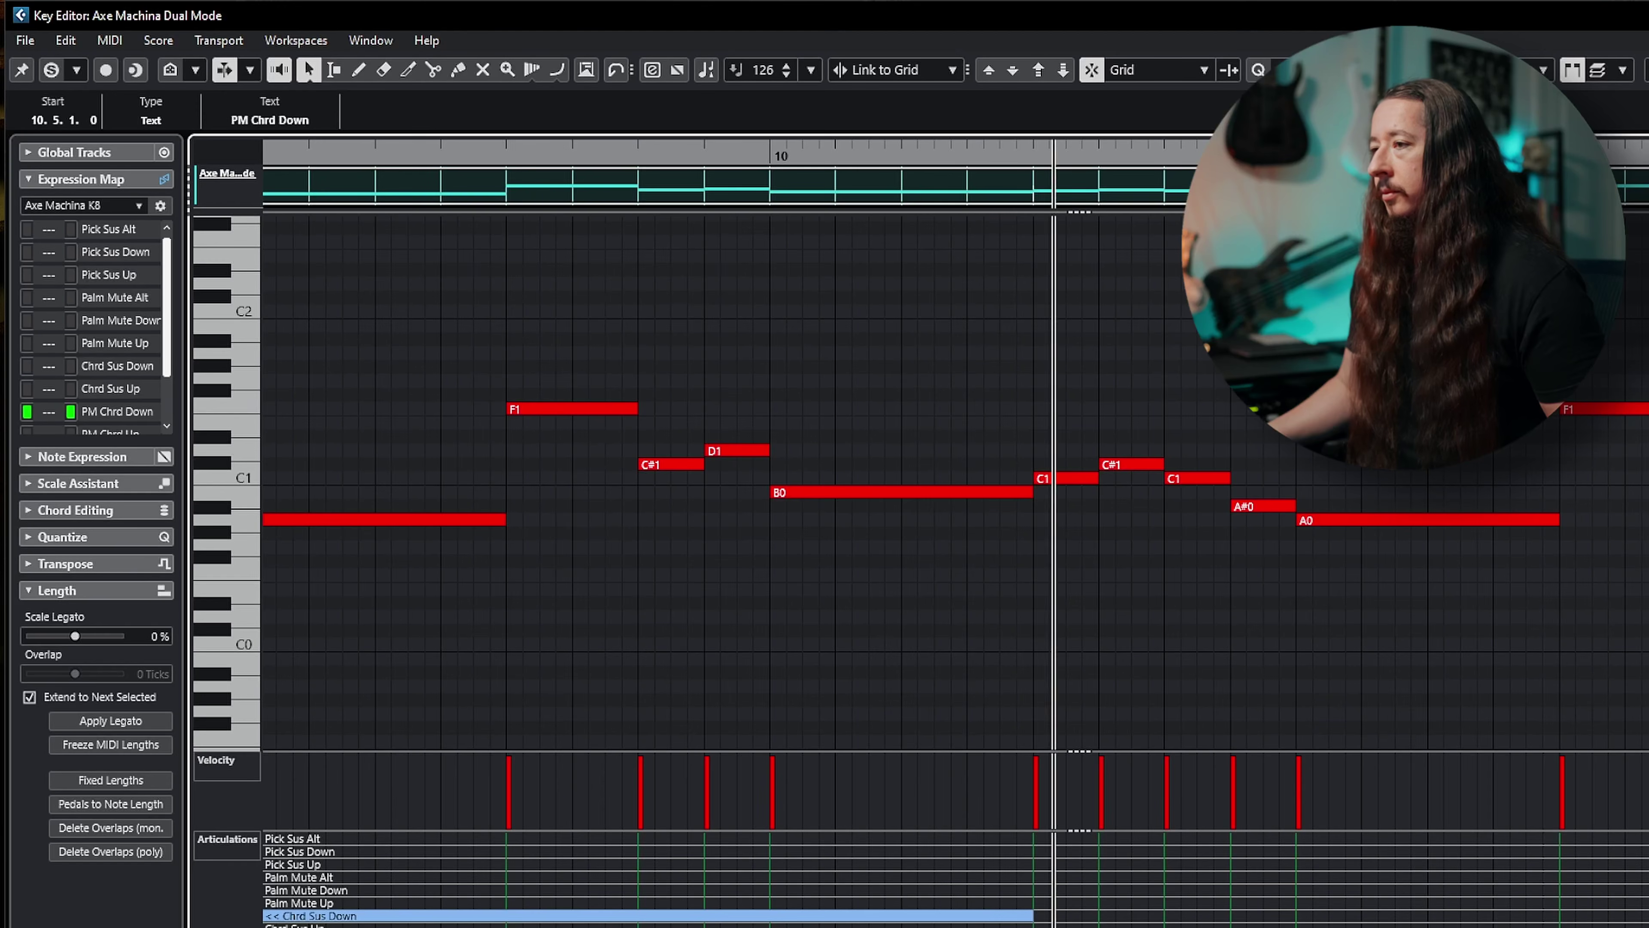
key(space)
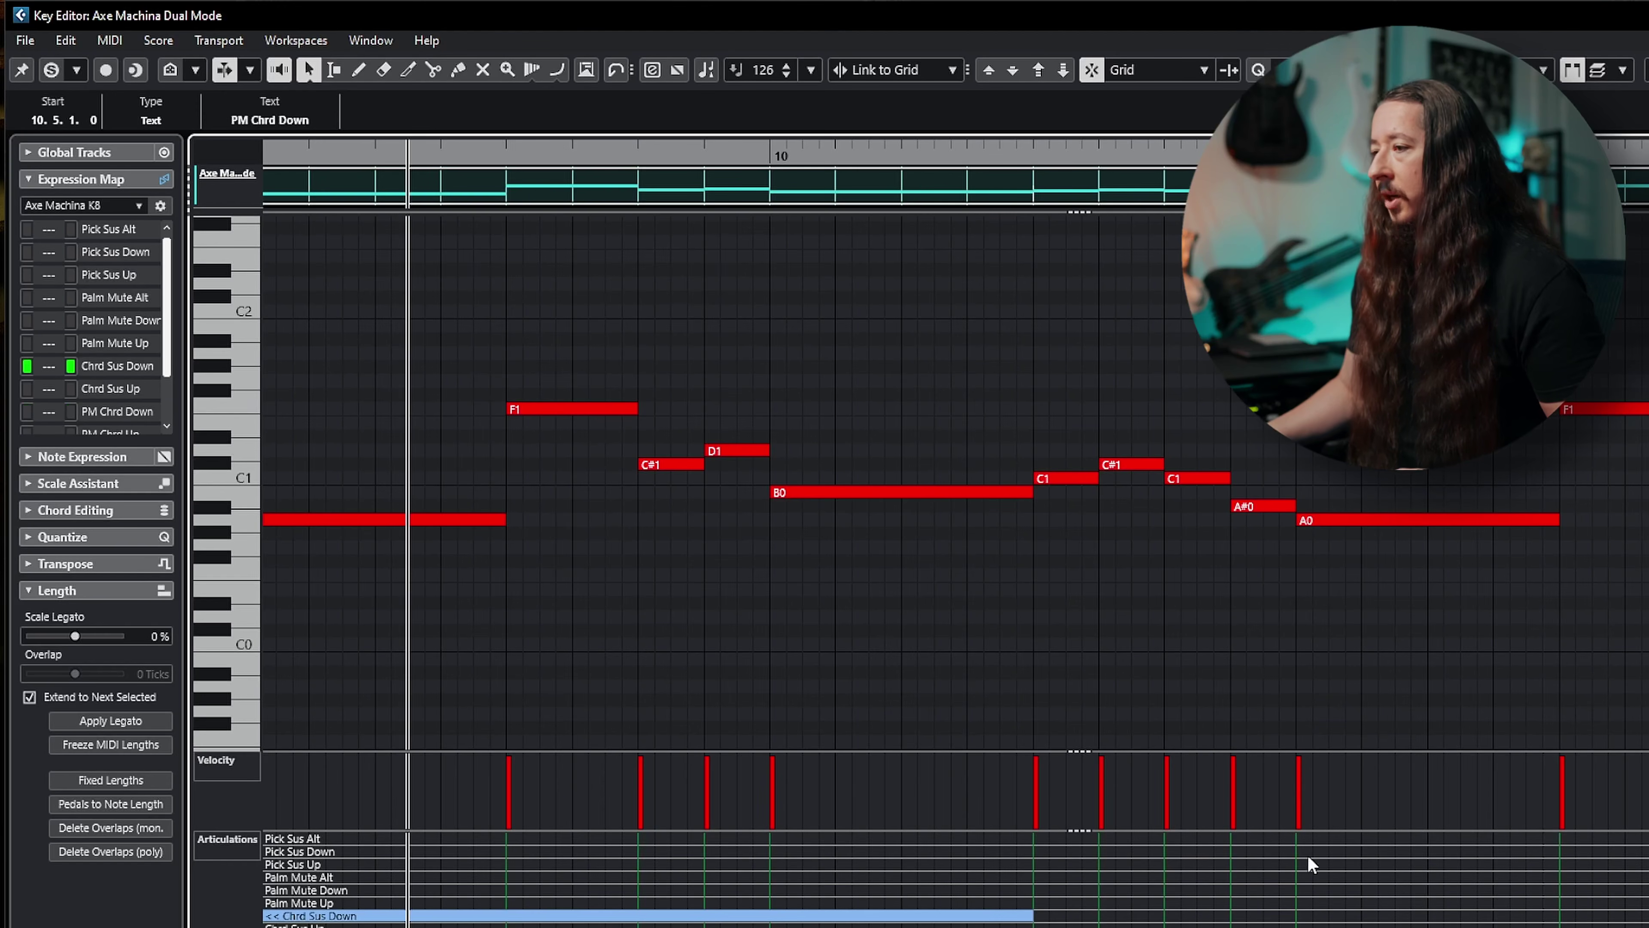
key(space)
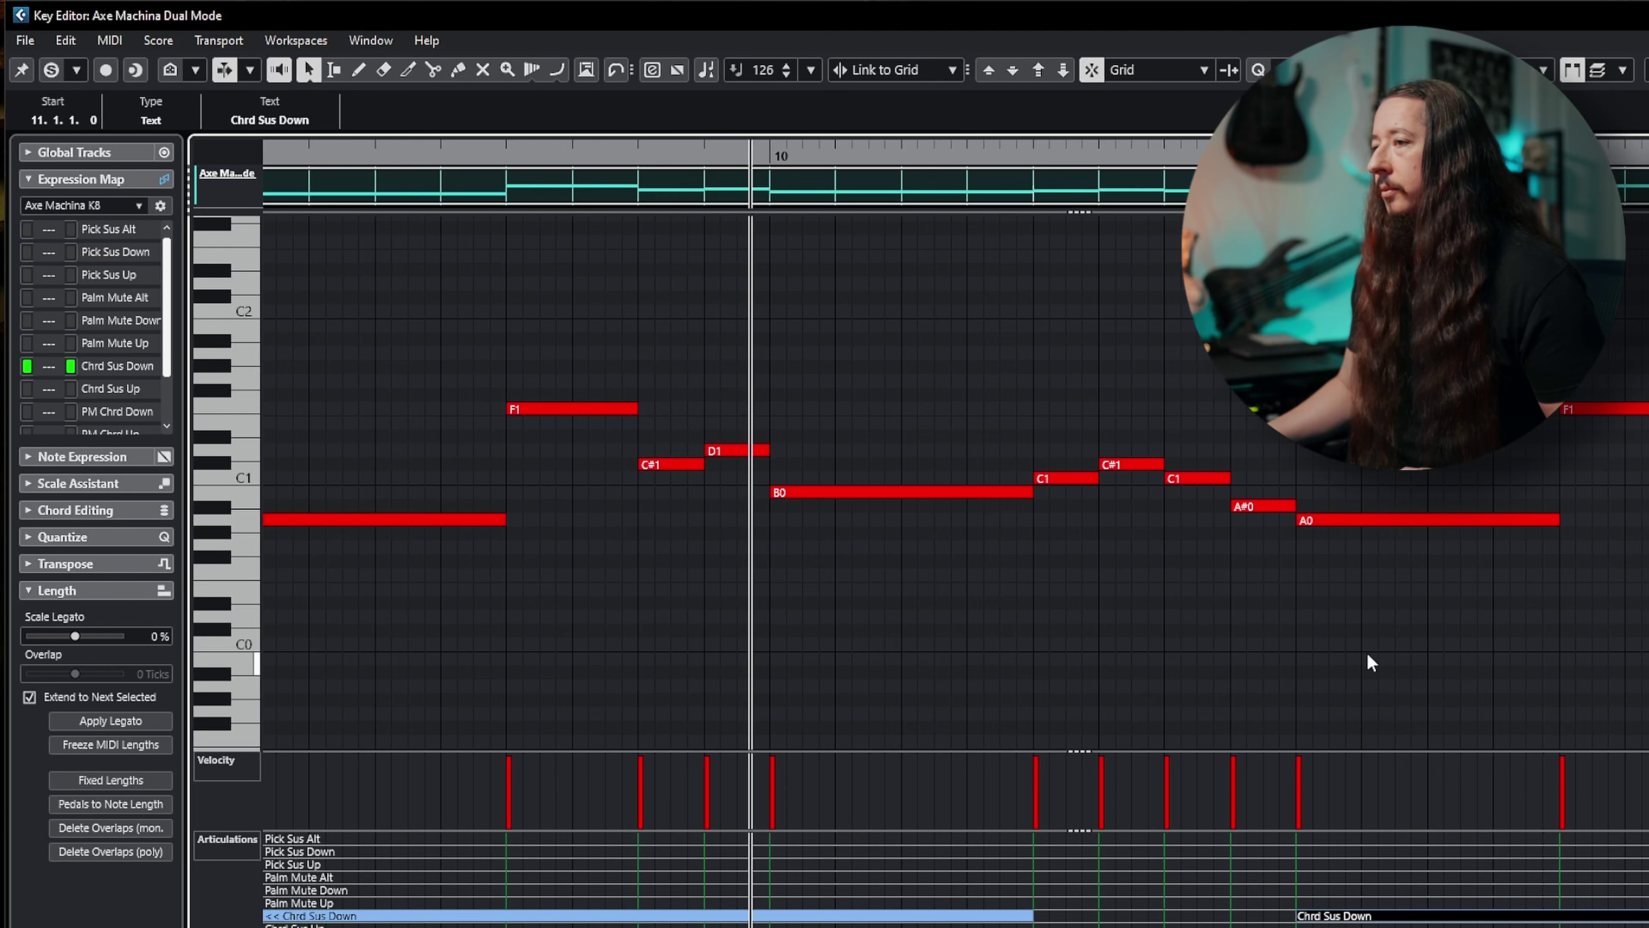
key(f)
key(g)
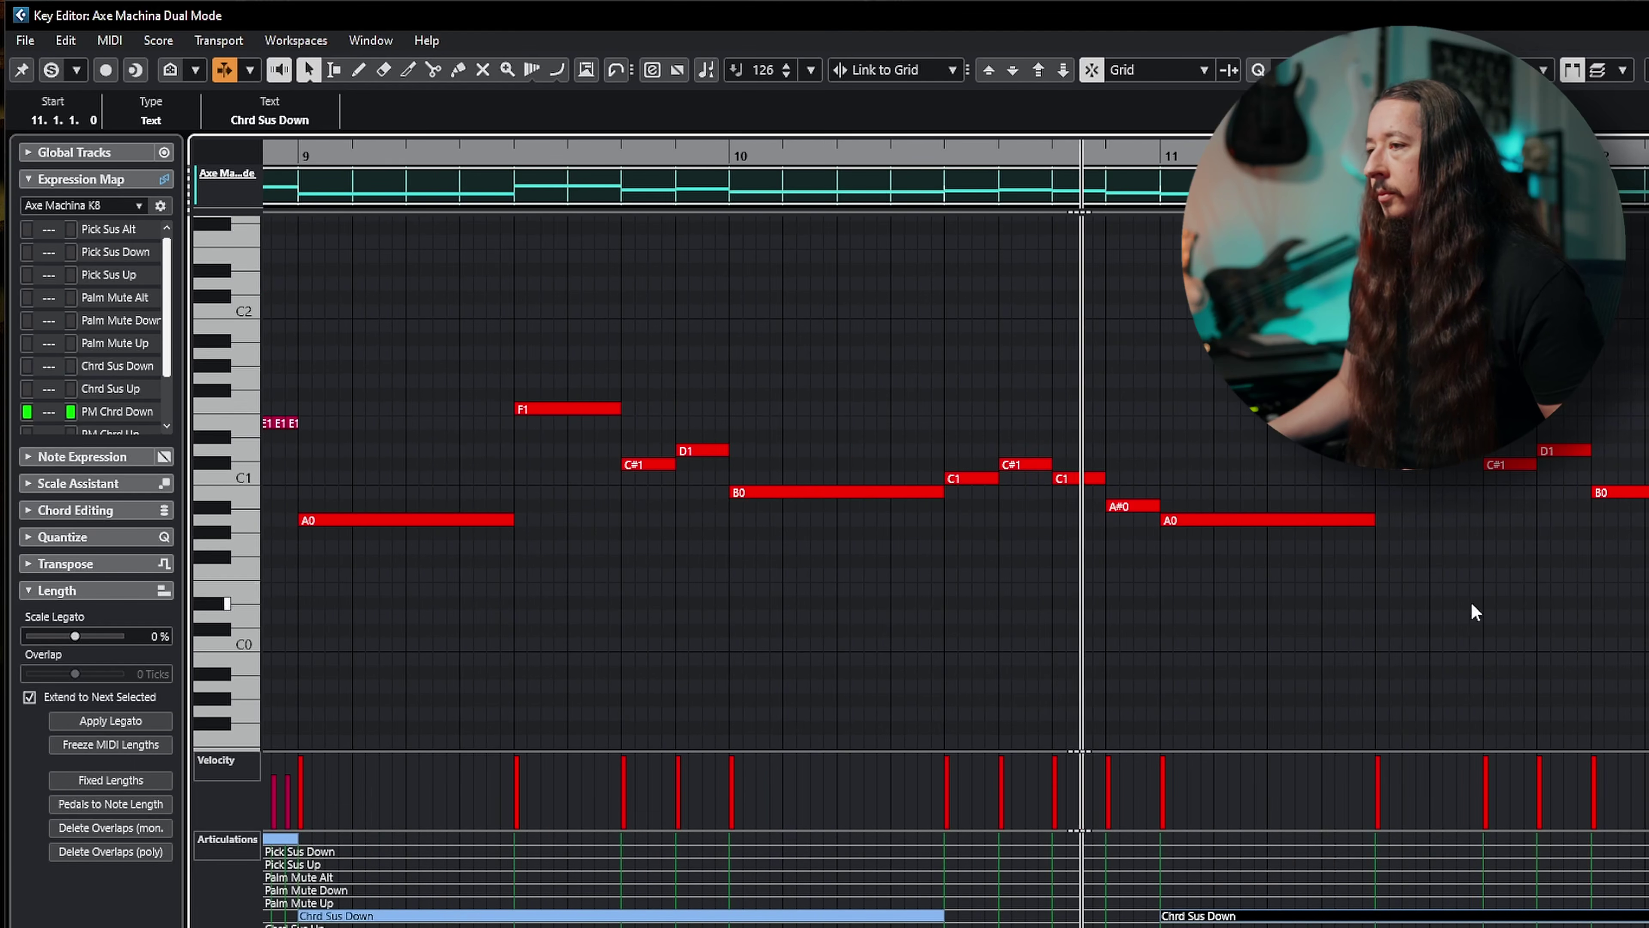